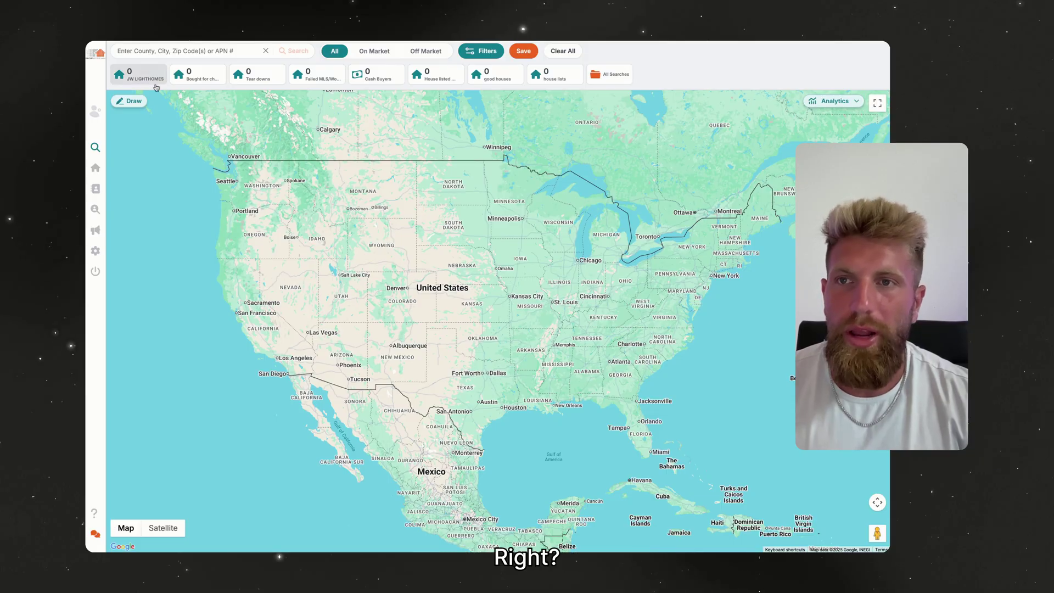
- Search for properties in ZIP code 33976, FL
{"action": "left_click", "coordinate": [208, 56]}
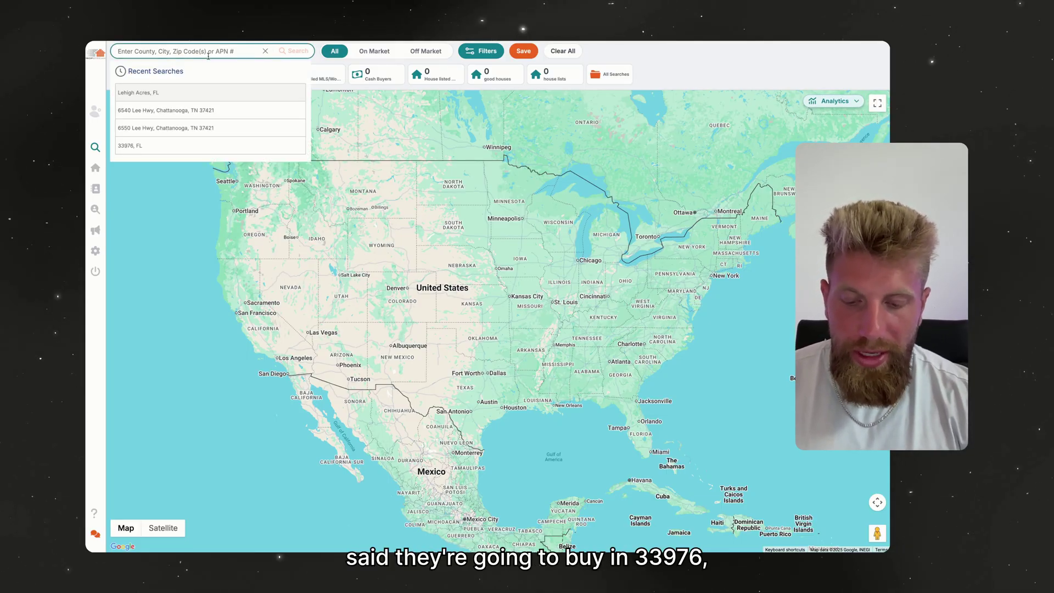
{"action": "type", "text": "33976"}
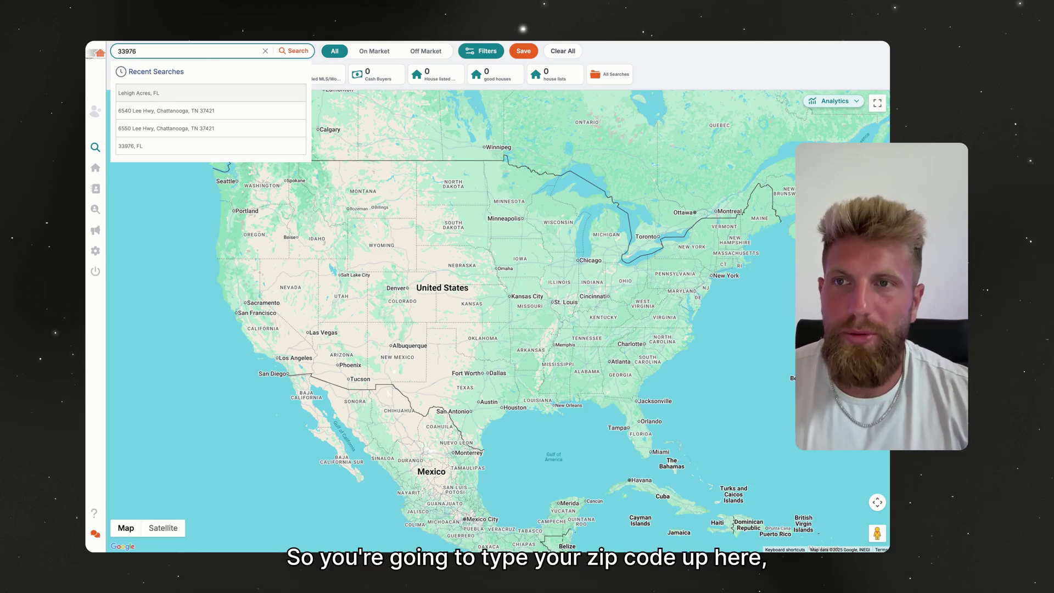
{"action": "left_click", "coordinate": [177, 76]}
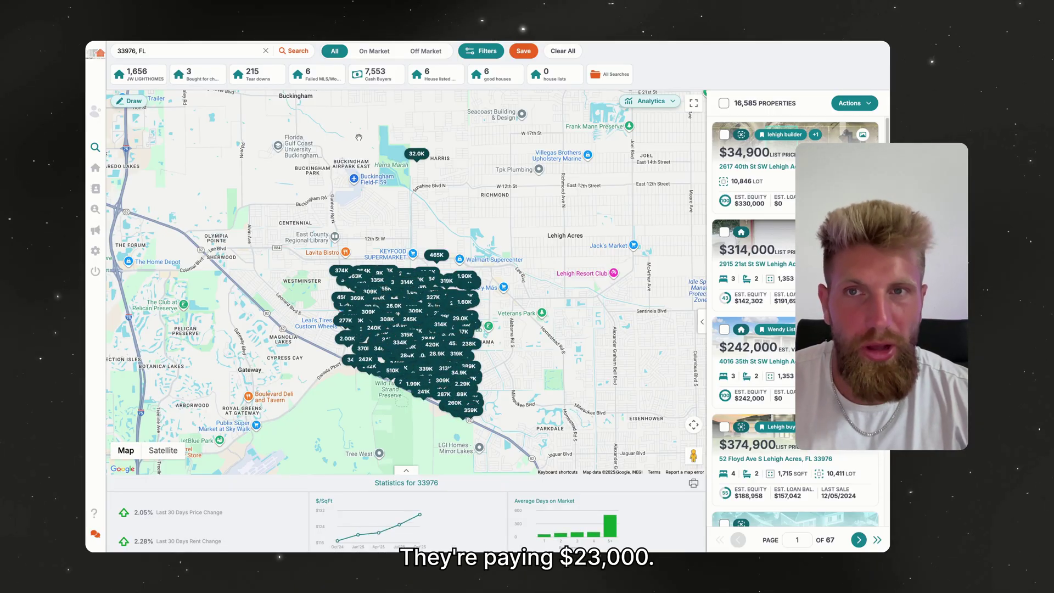
{"action": "left_click", "coordinate": [148, 50]}
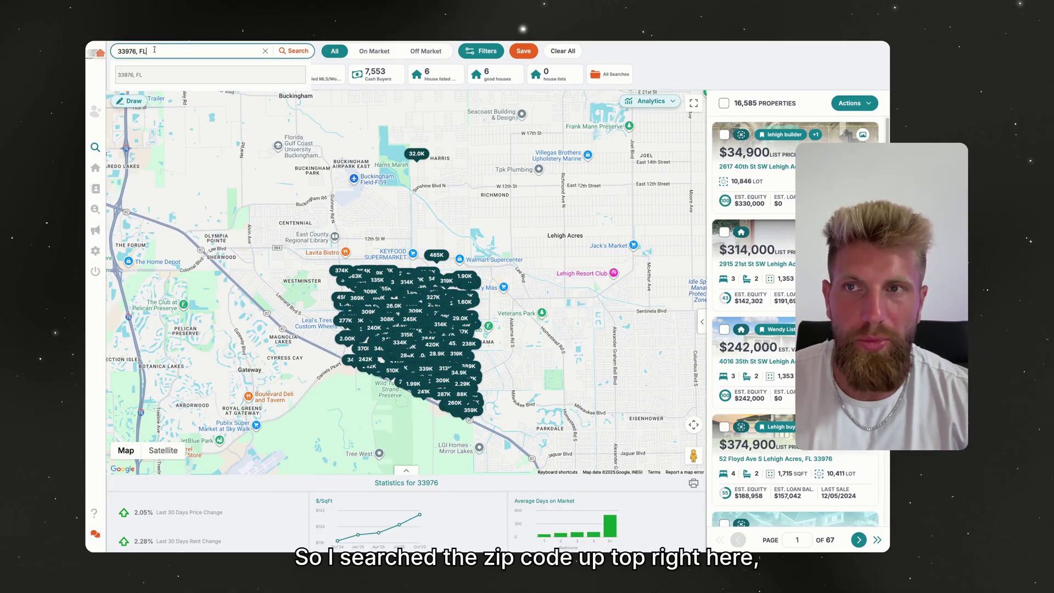
{"action": "mouse_move", "coordinate": [119, 51]}
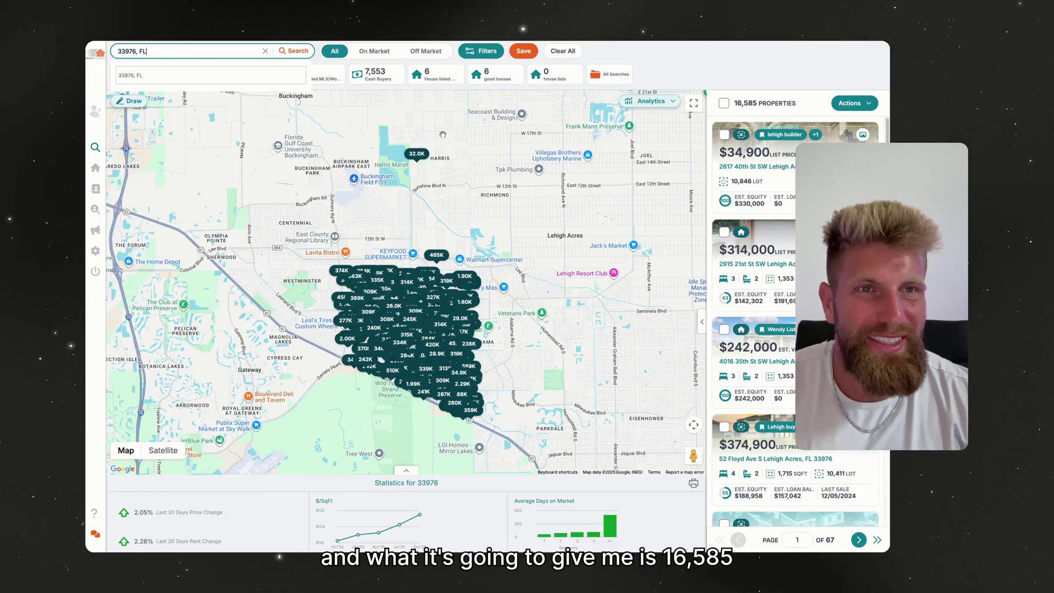
{"action": "left_click", "coordinate": [789, 105]}
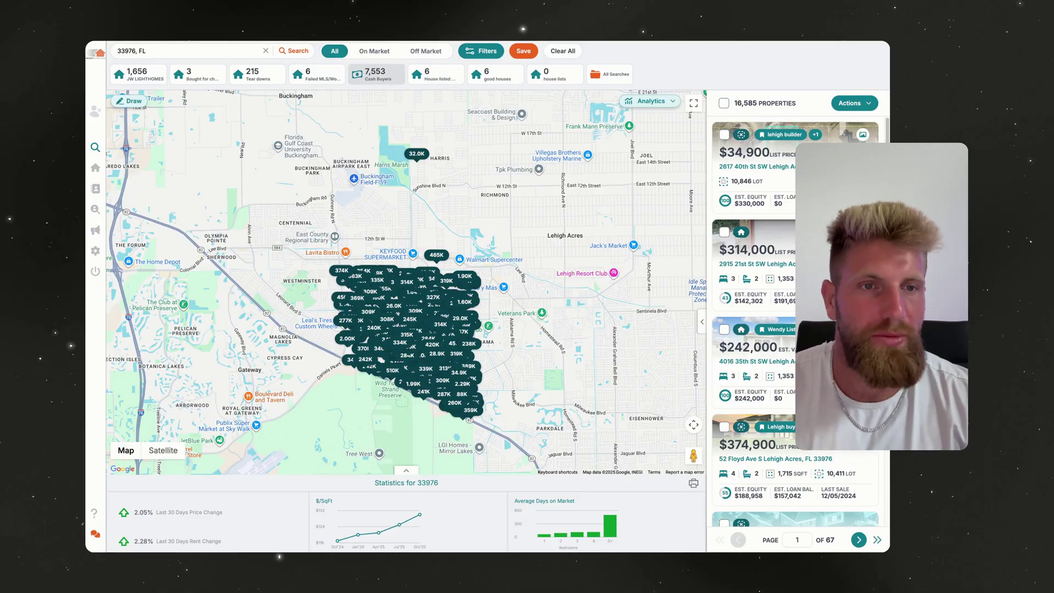
- Filter the properties to the Vacant Land classification with a maximum lot size of 87,120 sqft (2 acres)
{"action": "left_click", "coordinate": [470, 55]}
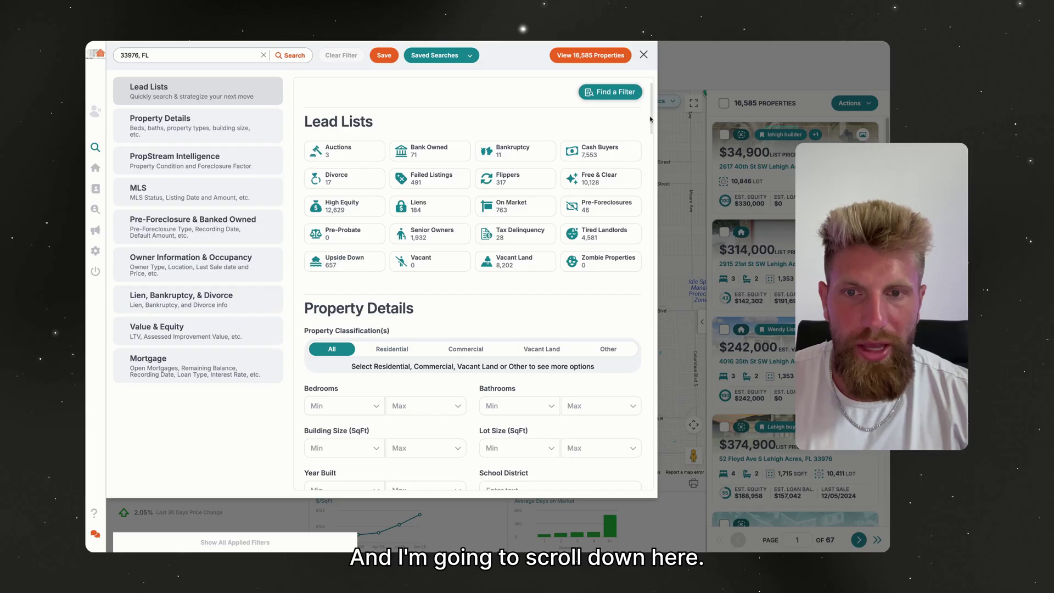
{"action": "scroll", "coordinate": [548, 108], "scroll_direction": "down", "scroll_amount": 5}
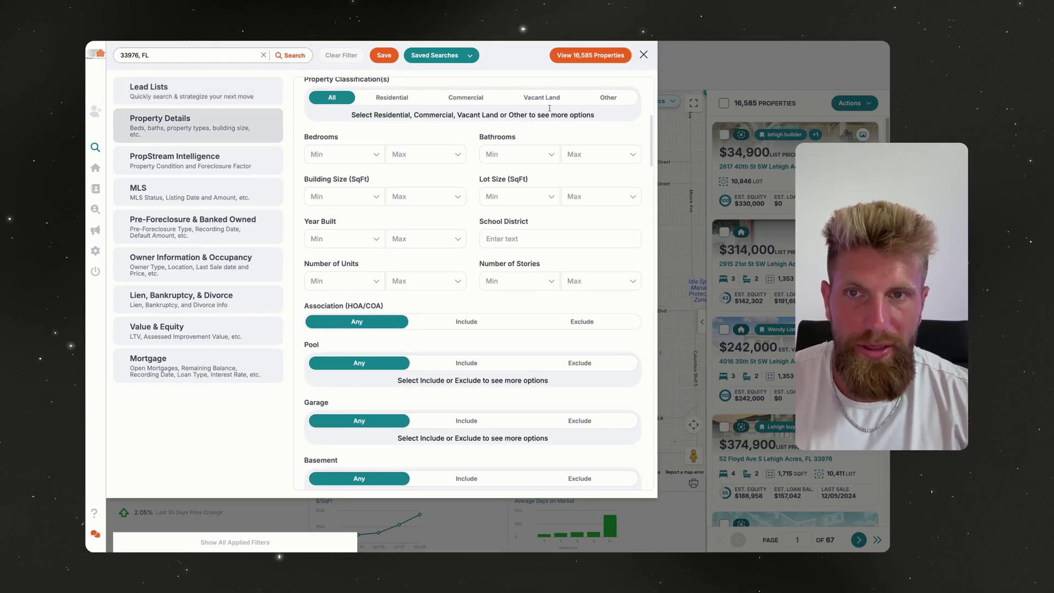
{"action": "left_click", "coordinate": [546, 100]}
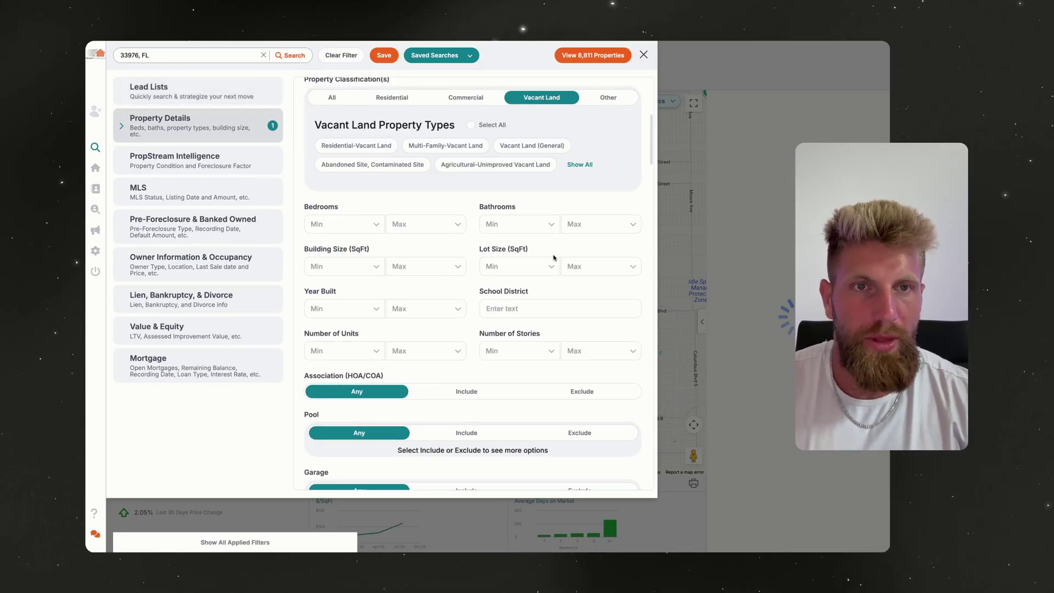
{"action": "scroll", "coordinate": [648, 154], "scroll_direction": "down", "scroll_amount": 3}
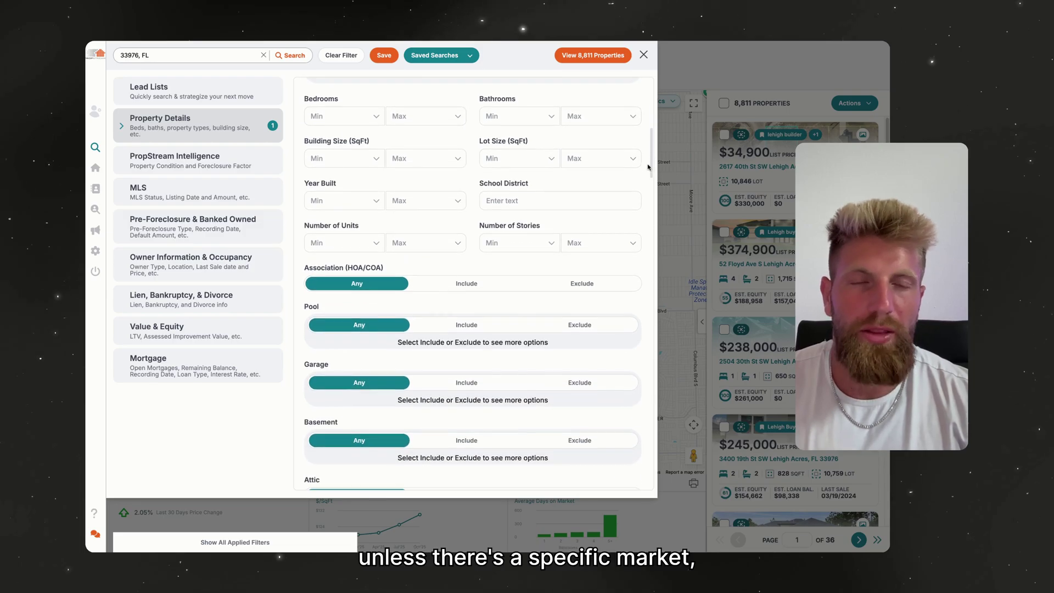
{"action": "left_click", "coordinate": [633, 158]}
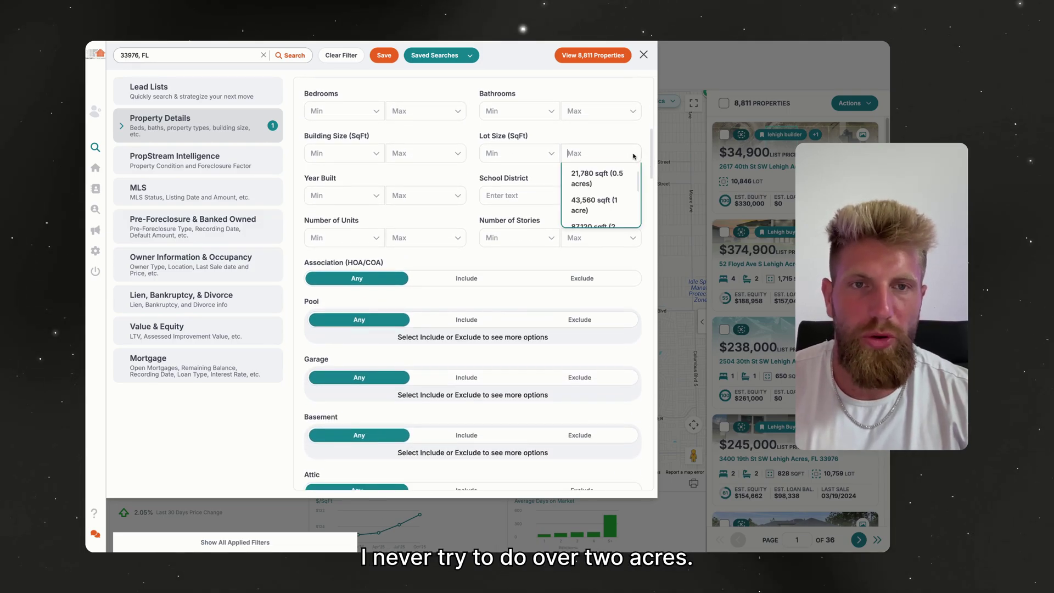
{"action": "left_click", "coordinate": [595, 223]}
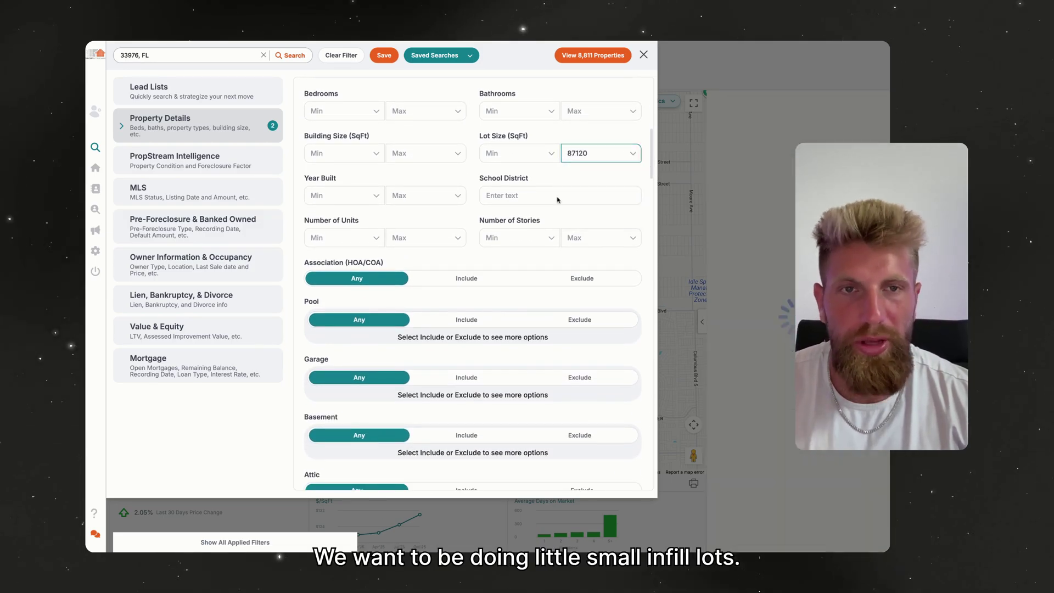
- Restrict the MLS filter to off-market properties
{"action": "scroll", "coordinate": [652, 160], "scroll_direction": "down", "scroll_amount": 10}
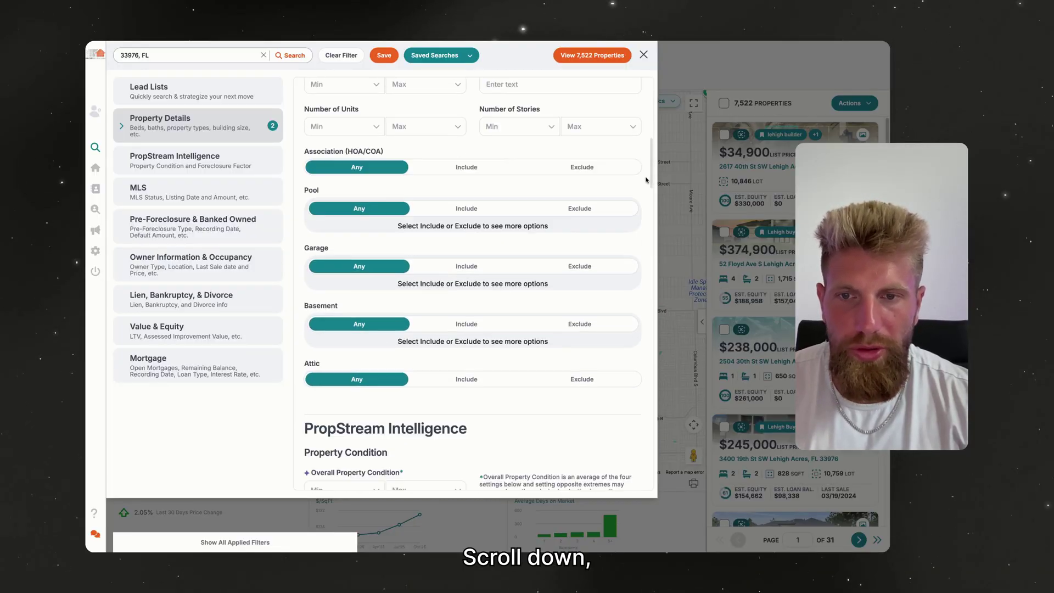
{"action": "scroll", "coordinate": [639, 220], "scroll_direction": "down", "scroll_amount": 3}
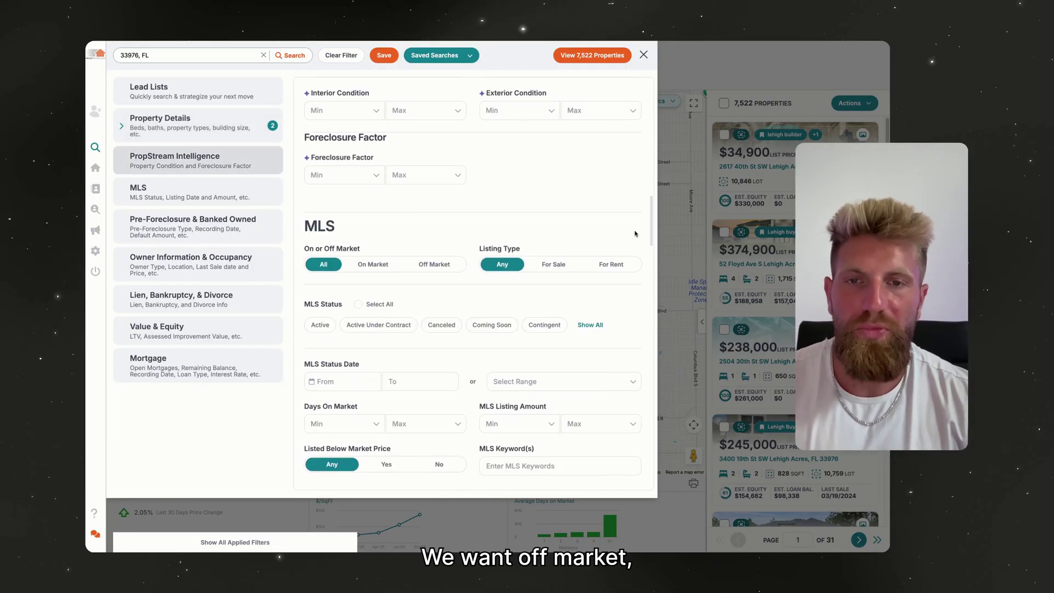
{"action": "left_click", "coordinate": [449, 237]}
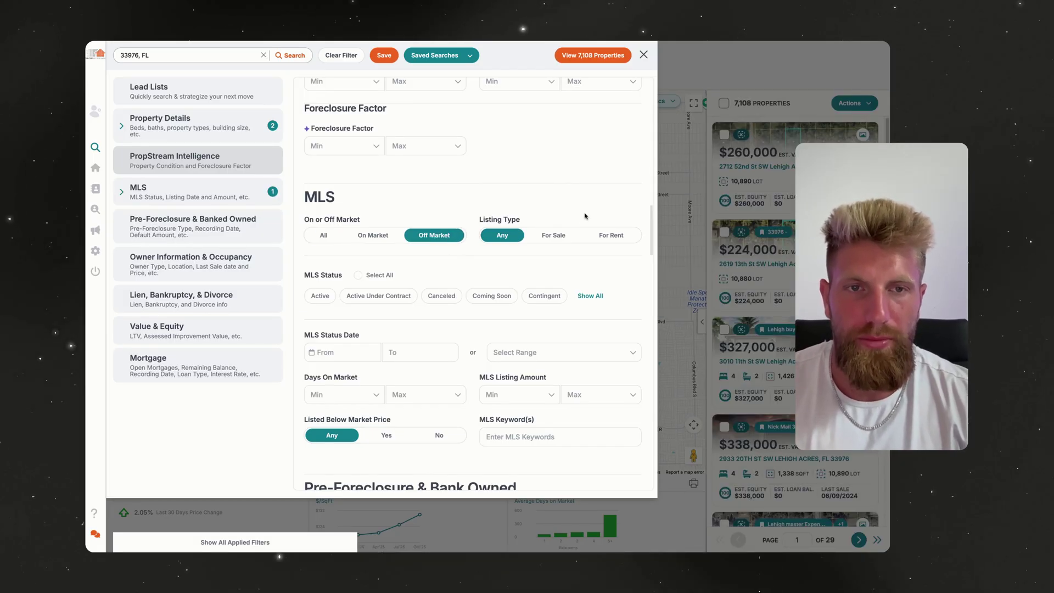
- Limit the owner type to Individual and Mixed in the owner information filters
{"action": "scroll", "coordinate": [647, 236], "scroll_direction": "down", "scroll_amount": 2}
{"action": "scroll", "coordinate": [647, 236], "scroll_direction": "down", "scroll_amount": 7}
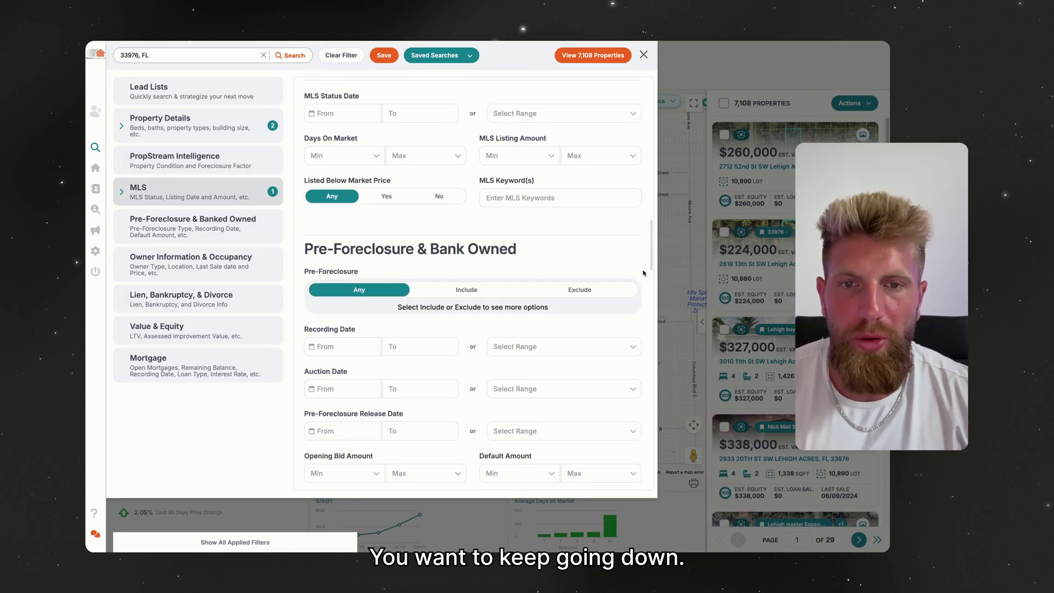
{"action": "scroll", "coordinate": [644, 284], "scroll_direction": "down", "scroll_amount": 1}
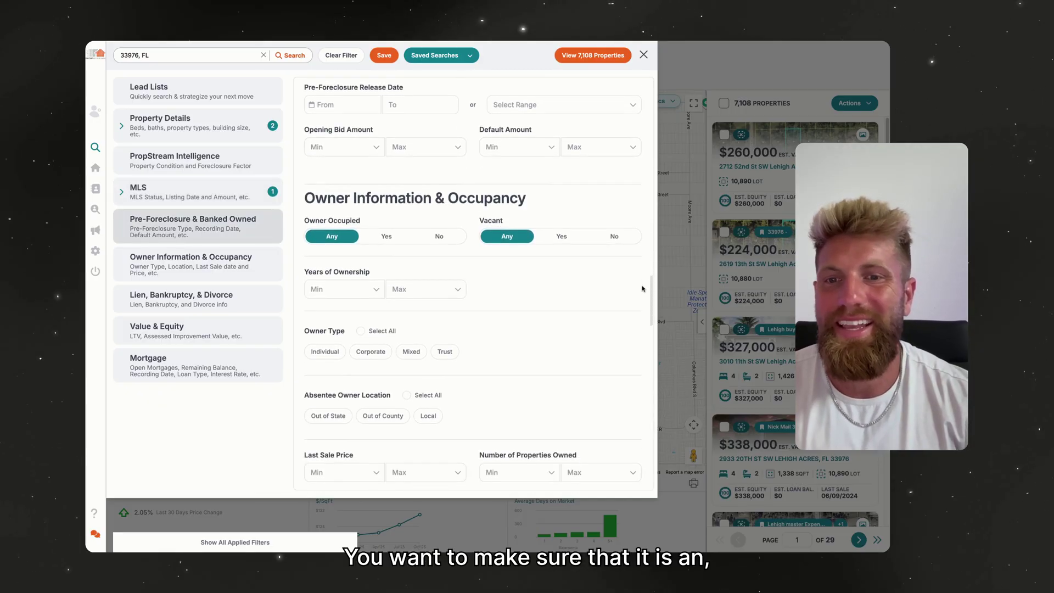
{"action": "left_click", "coordinate": [337, 350]}
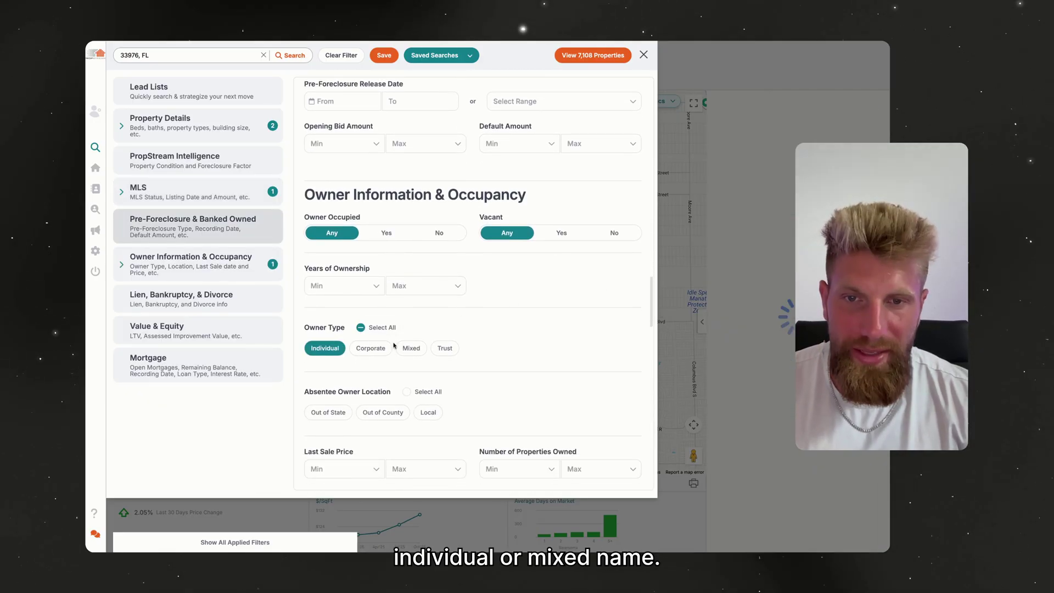
{"action": "left_click", "coordinate": [409, 349]}
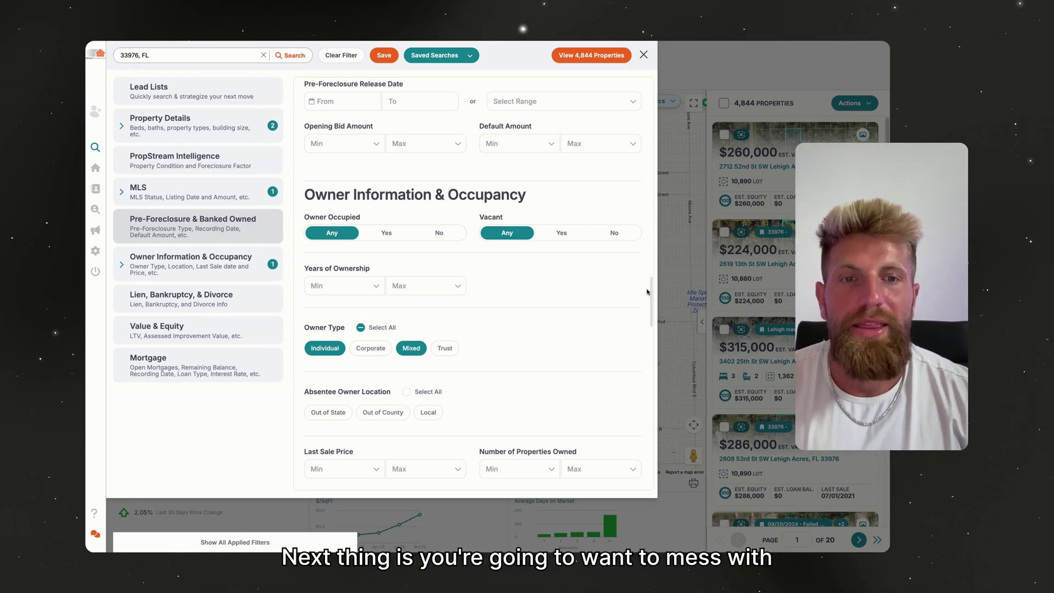
- Set the maximum last sale price to 15000 in the owner information filters
{"action": "scroll", "coordinate": [649, 292], "scroll_direction": "down", "scroll_amount": 3}
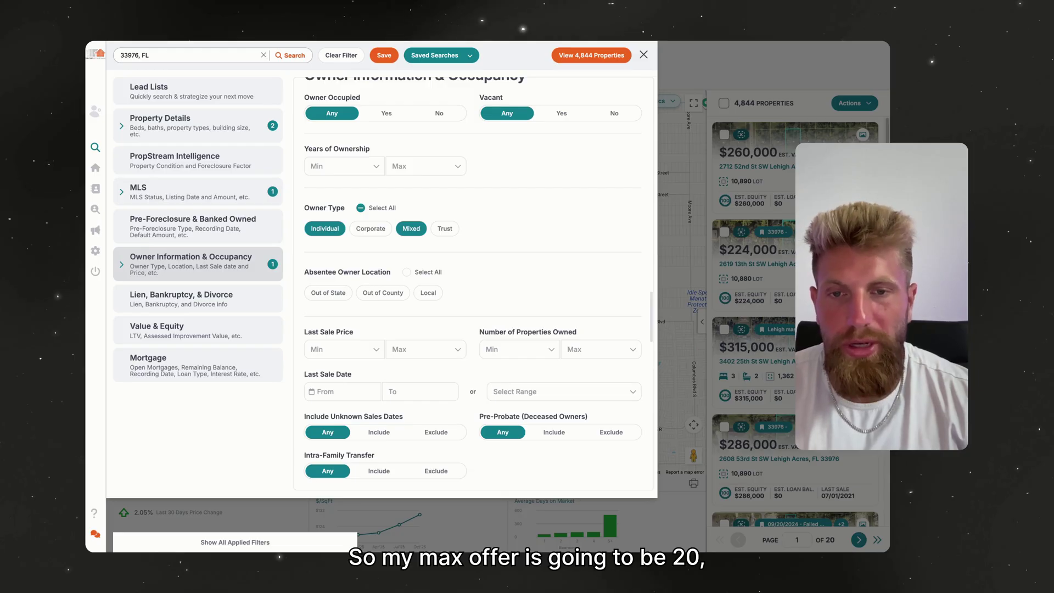
{"action": "left_click", "coordinate": [436, 346]}
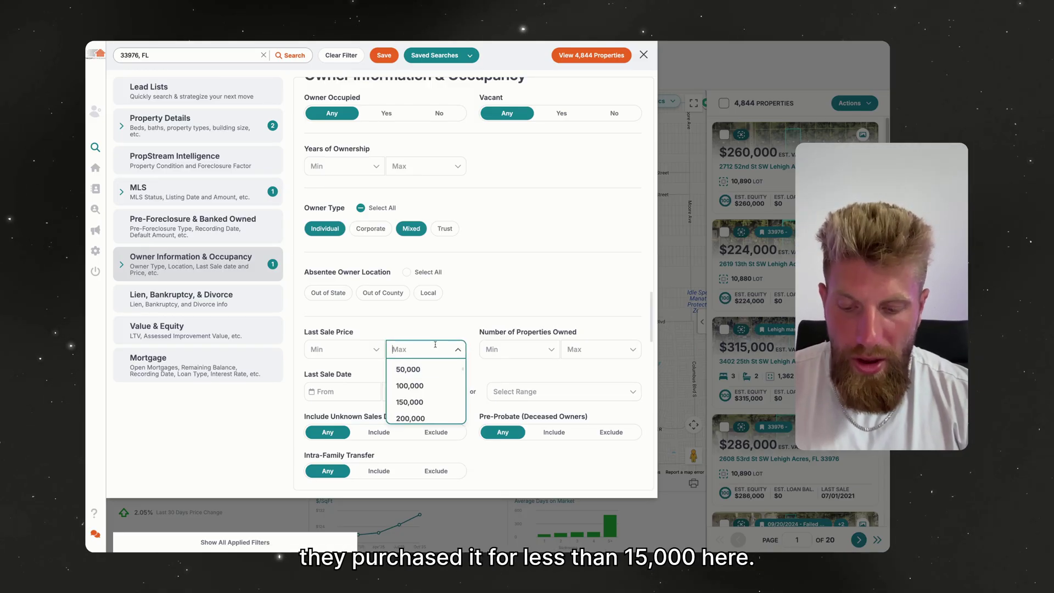
{"action": "type", "text": "100"}
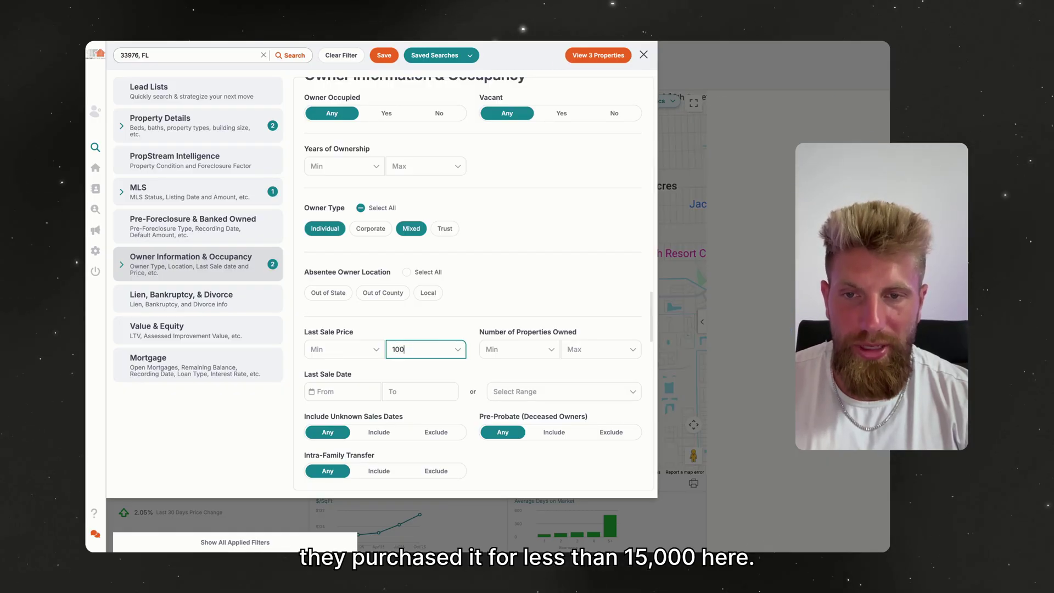
{"action": "key", "text": "BackSpace"}
{"action": "key", "text": "BackSpace"}
{"action": "key", "text": "BackSpace"}
{"action": "type", "text": "550"}
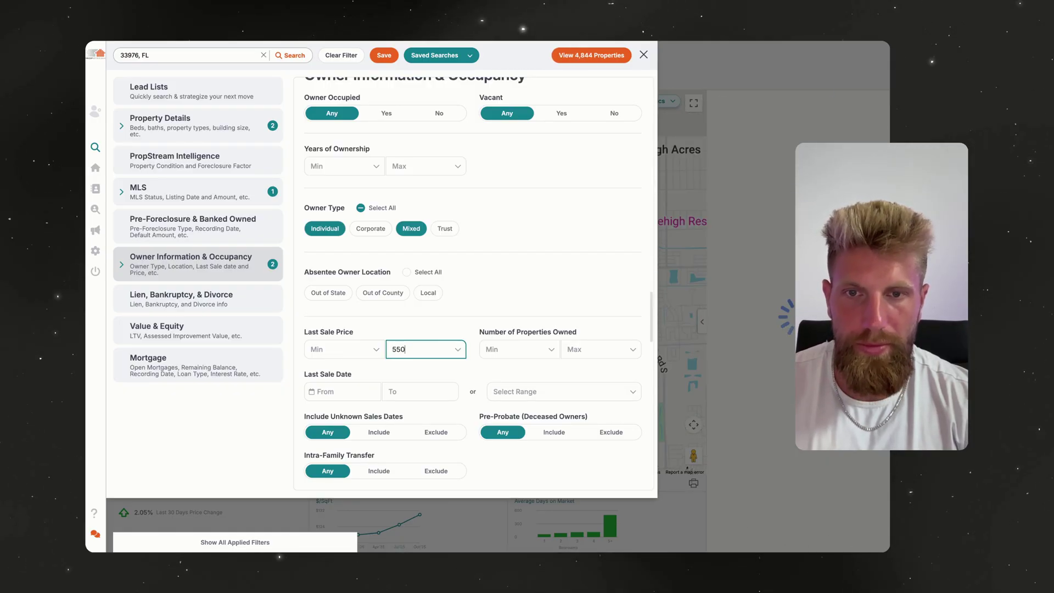
{"action": "key", "text": "BackSpace"}
{"action": "key", "text": "BackSpace"}
{"action": "key", "text": "BackSpace"}
{"action": "type", "text": "100"}
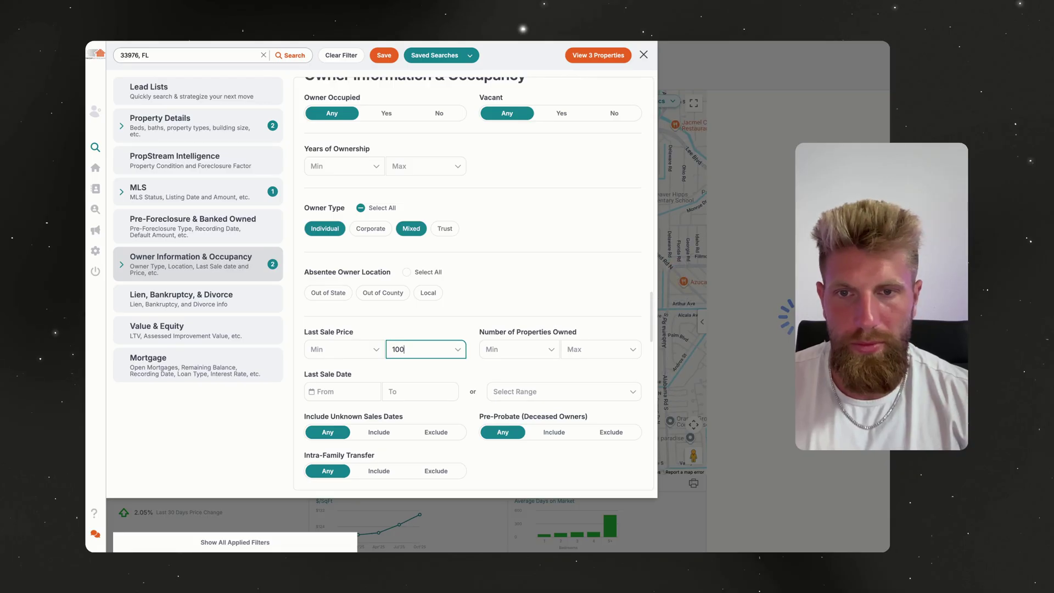
{"action": "type", "text": "0"}
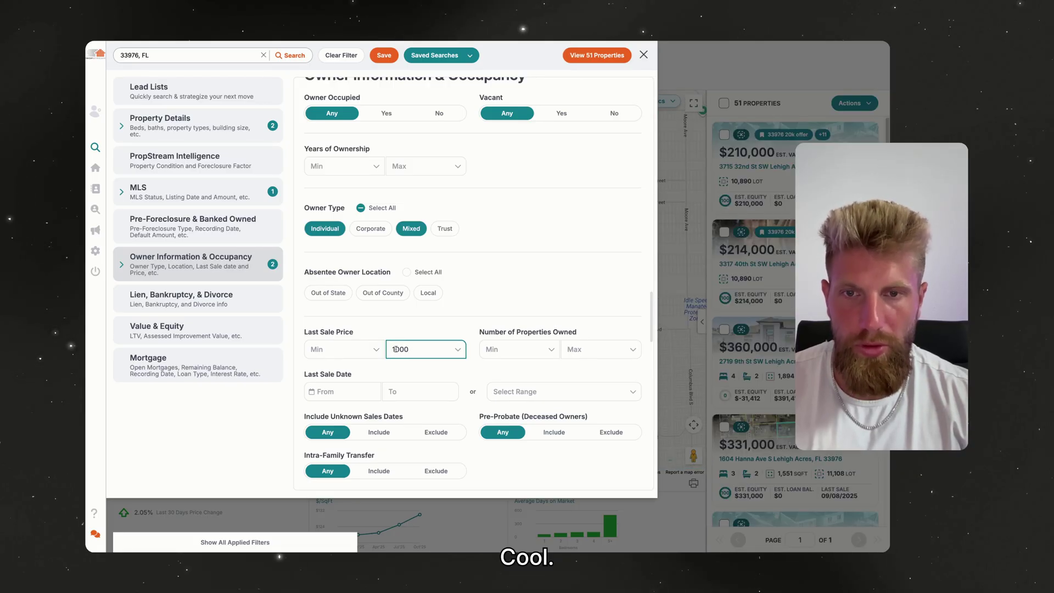
{"action": "left_click", "coordinate": [395, 349]}
{"action": "type", "text": "5"}
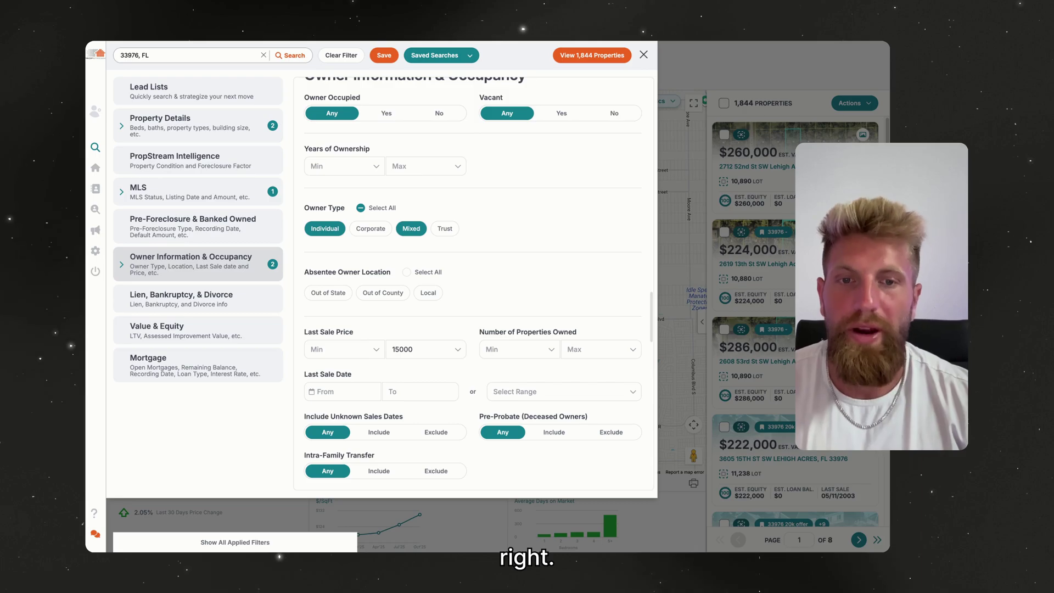
- Set the maximum number of properties owned to 5
{"action": "left_click", "coordinate": [580, 348]}
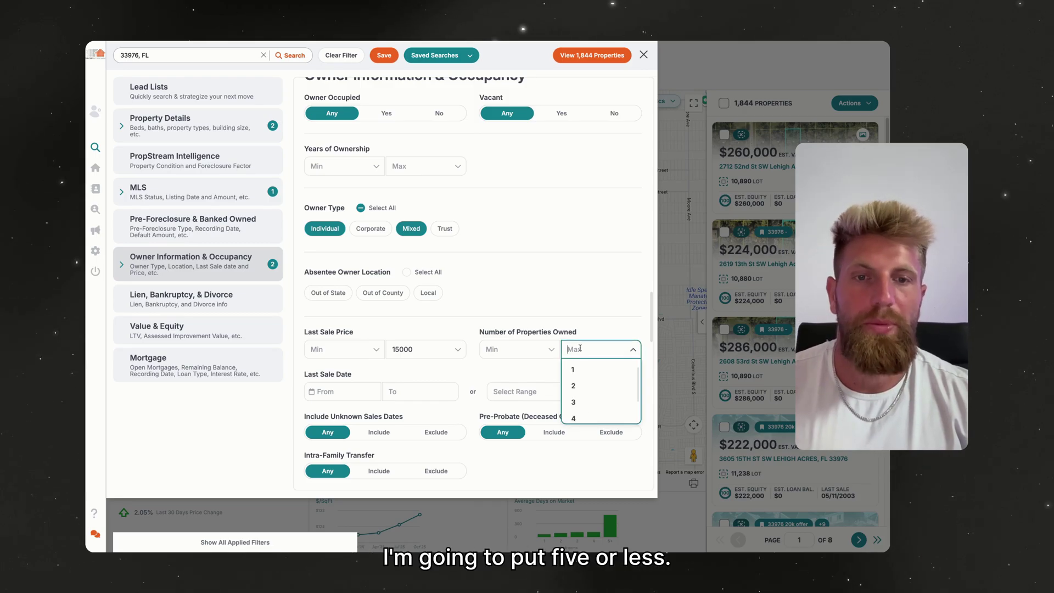
{"action": "type", "text": "5"}
{"action": "key", "text": "Return"}
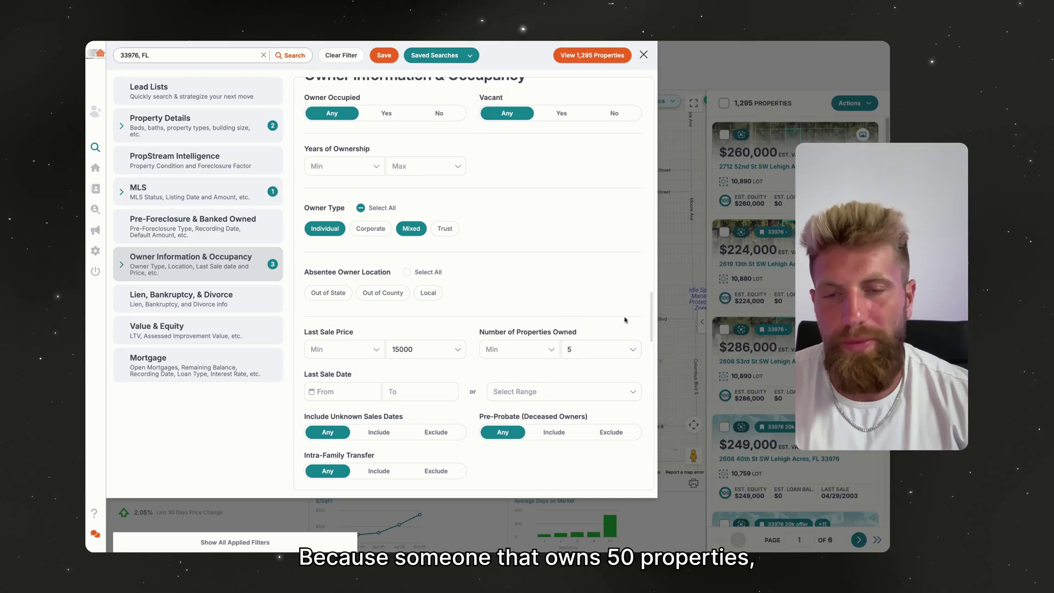
- Check the remaining filter sections down to the mortgage information and close the filters to return to the property results
{"action": "scroll", "coordinate": [652, 319], "scroll_direction": "down", "scroll_amount": 3}
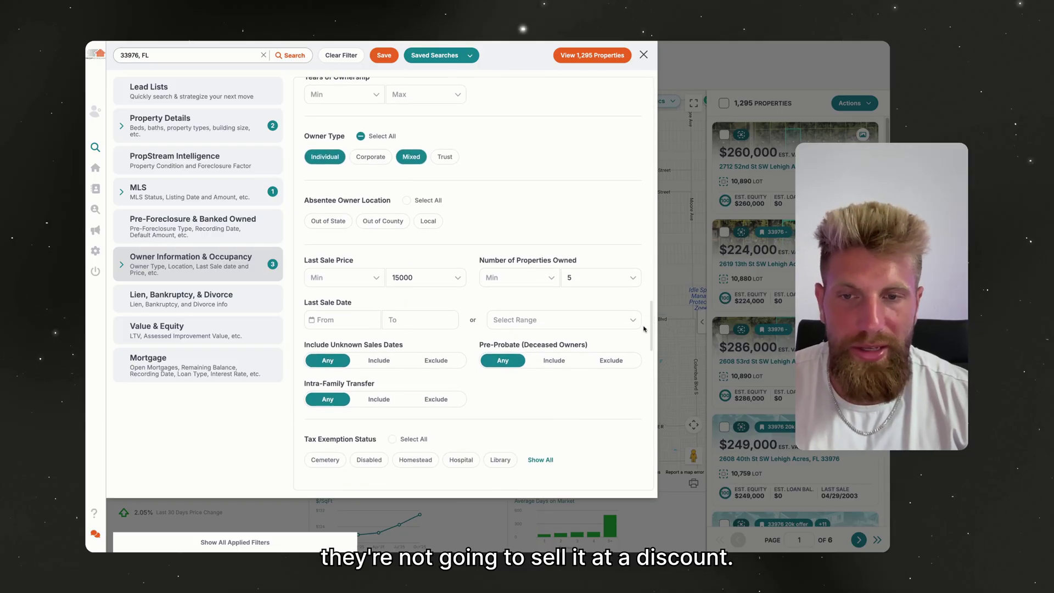
{"action": "scroll", "coordinate": [643, 336], "scroll_direction": "down", "scroll_amount": 10}
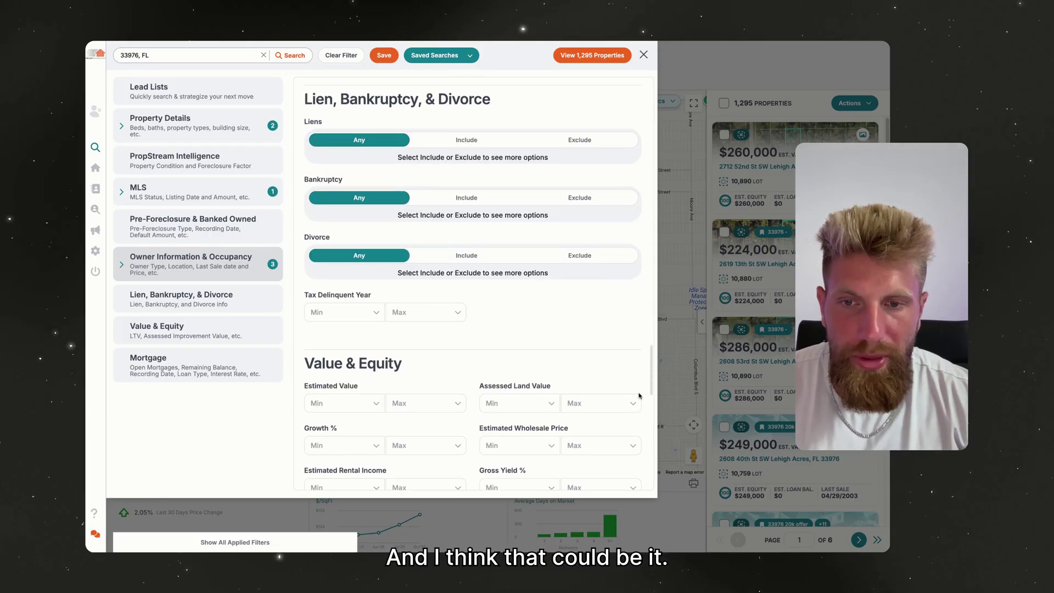
{"action": "scroll", "coordinate": [640, 434], "scroll_direction": "down", "scroll_amount": 5}
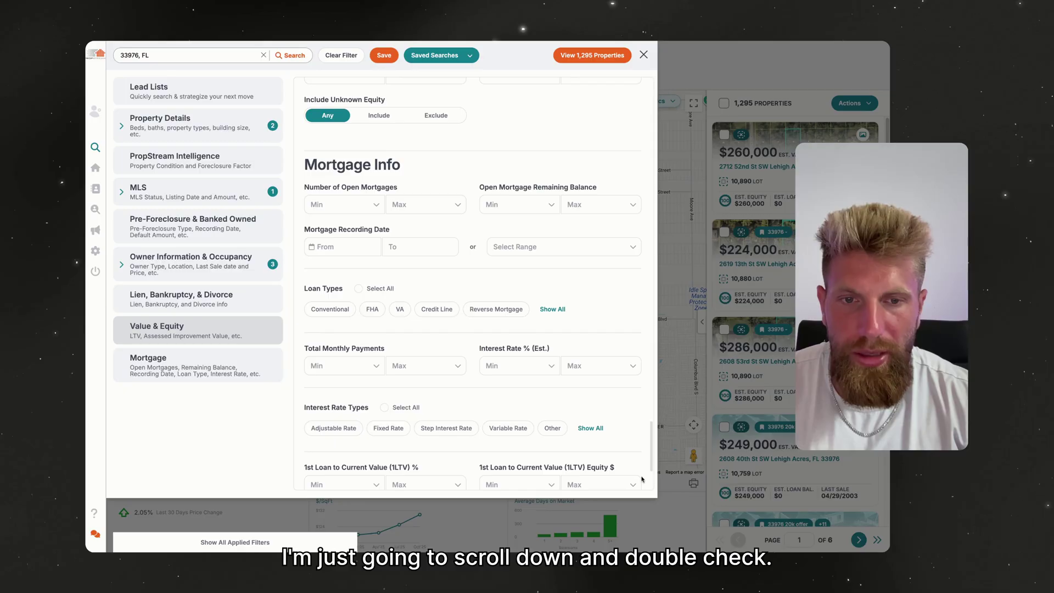
{"action": "scroll", "coordinate": [641, 494], "scroll_direction": "down", "scroll_amount": 4}
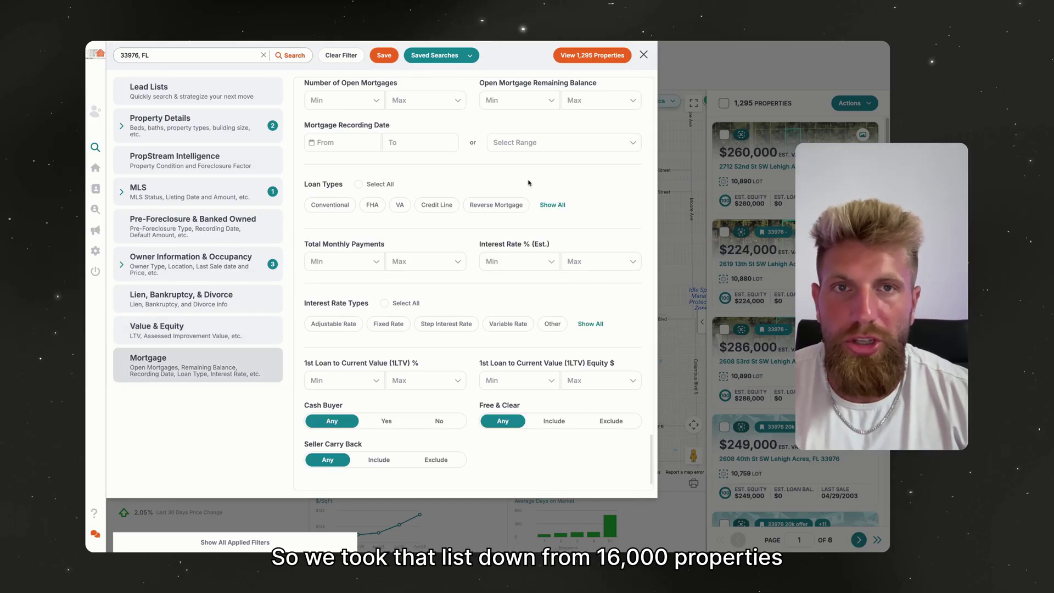
{"action": "left_click", "coordinate": [643, 54]}
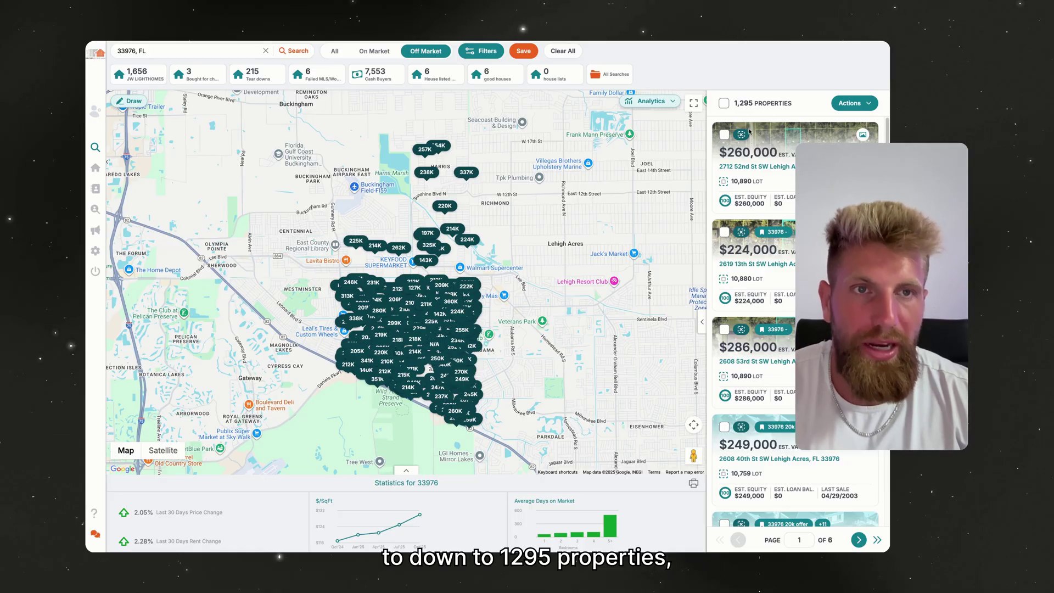
{"action": "left_click_drag", "start_coordinate": [796, 105], "coordinate": [733, 104]}
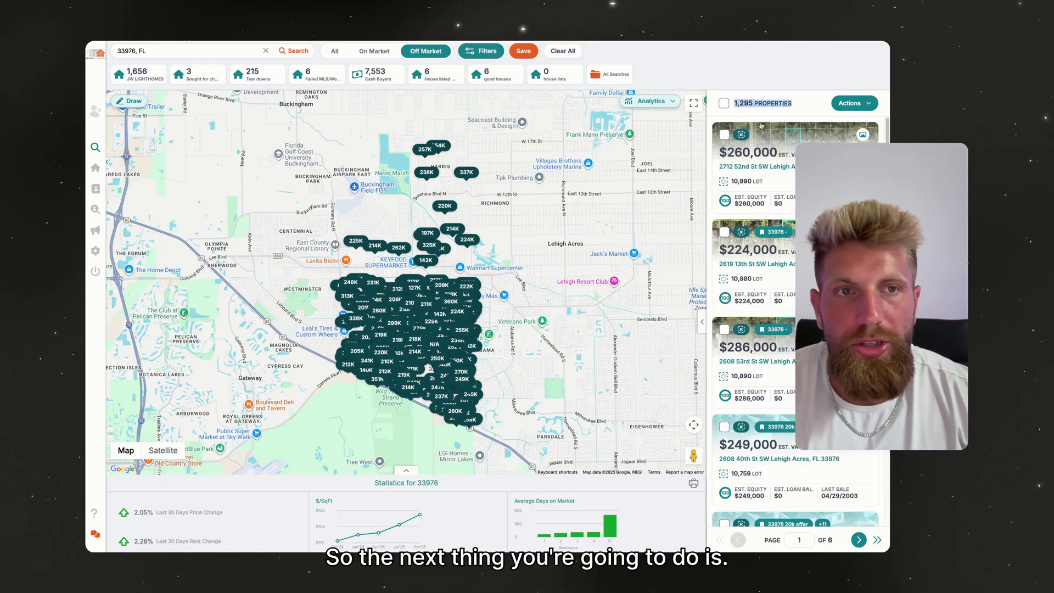
{"action": "left_click", "coordinate": [781, 104]}
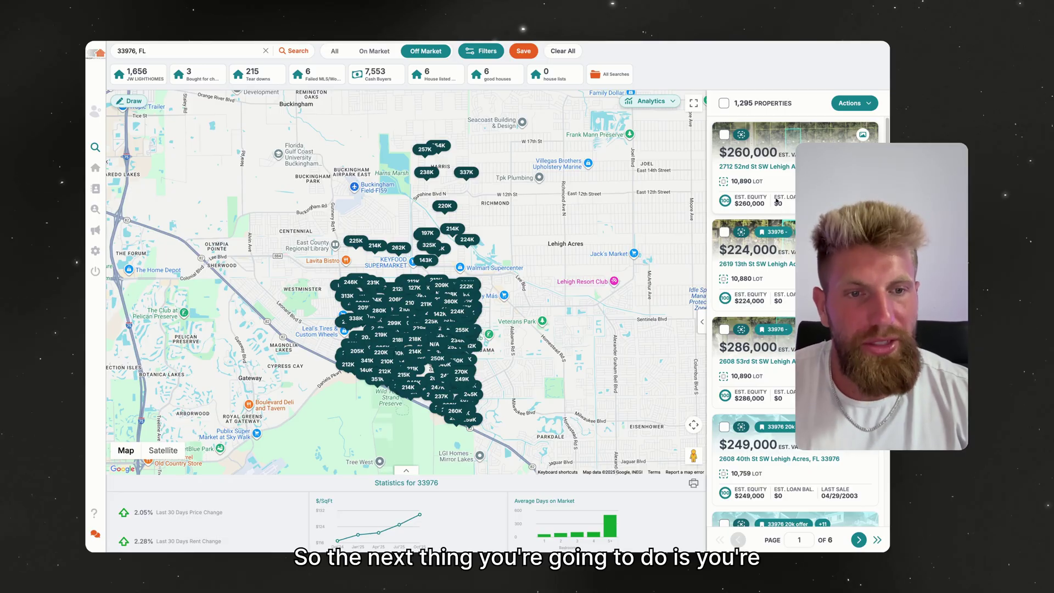
- Select all the filtered properties and begin saving them to a newly created marketing list
{"action": "left_click", "coordinate": [724, 104]}
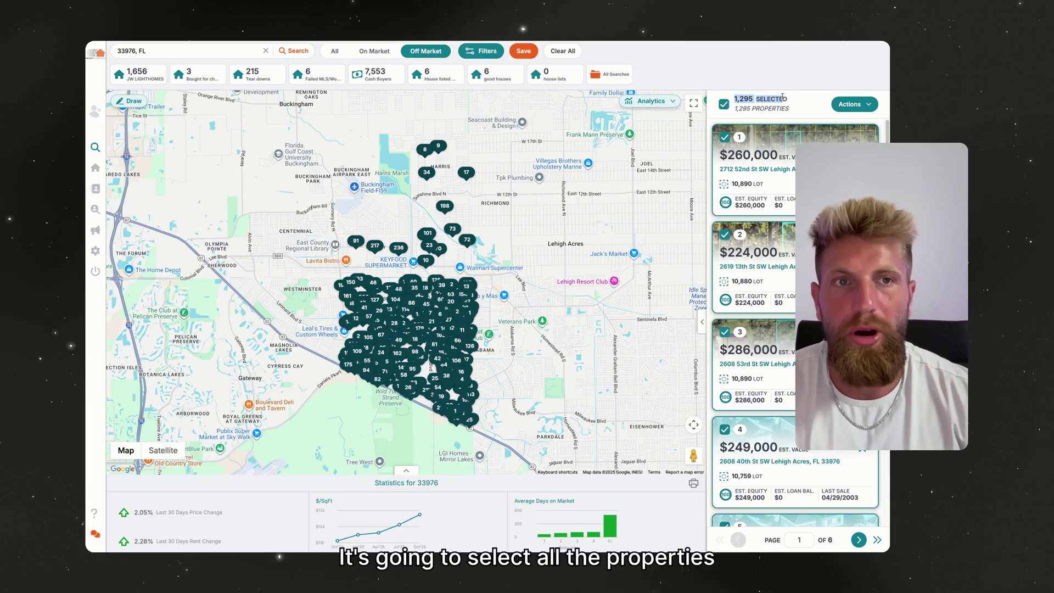
{"action": "left_click", "coordinate": [866, 104]}
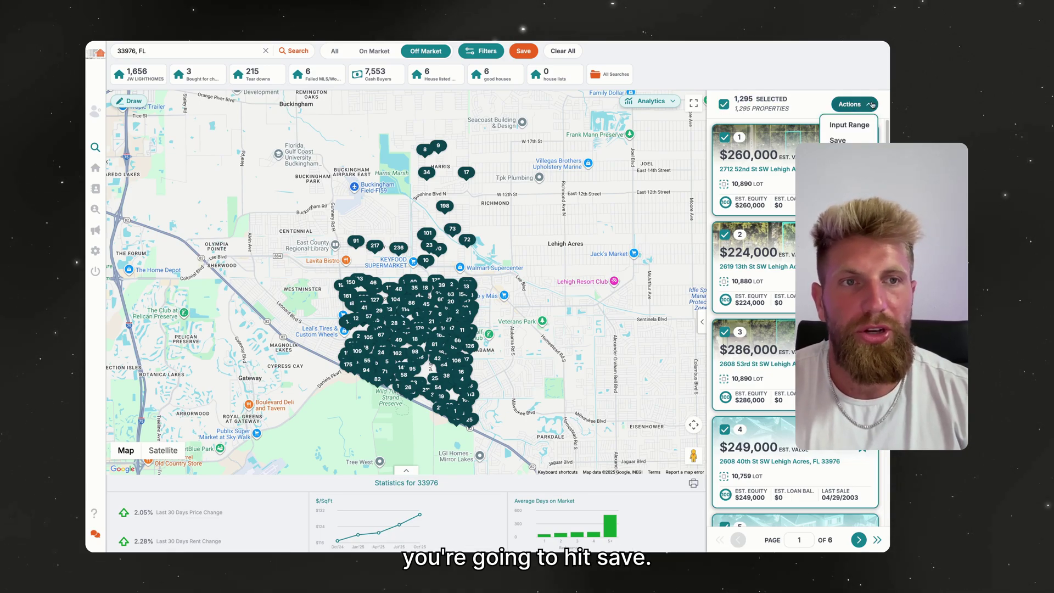
{"action": "left_click", "coordinate": [859, 139]}
{"action": "left_click", "coordinate": [510, 297]}
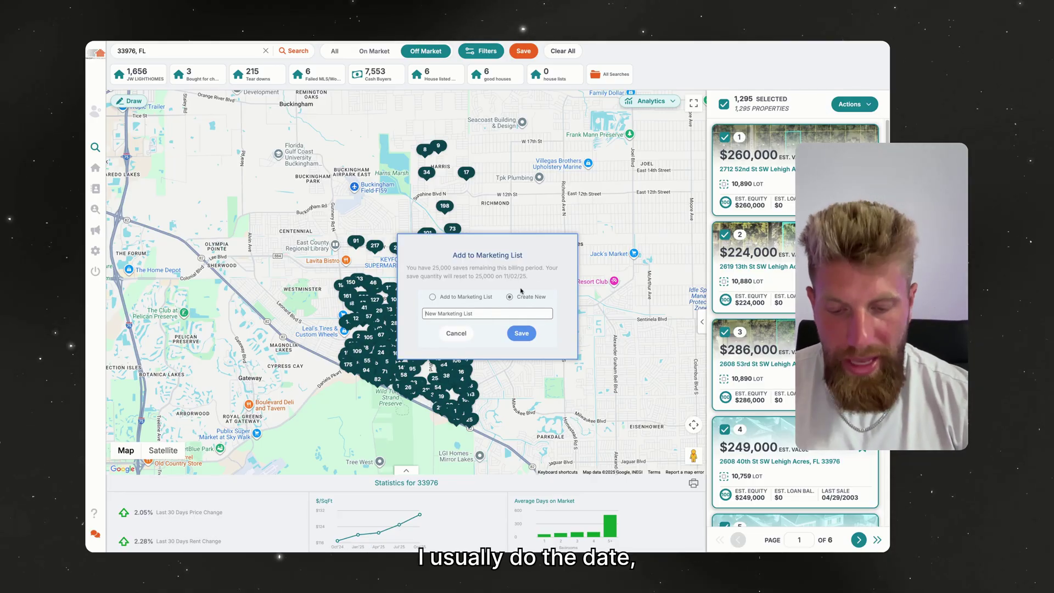
- Name the new marketing list "October82025 - 33976 15k offers" and save the selected properties to it
{"action": "type", "text": "Octob"}
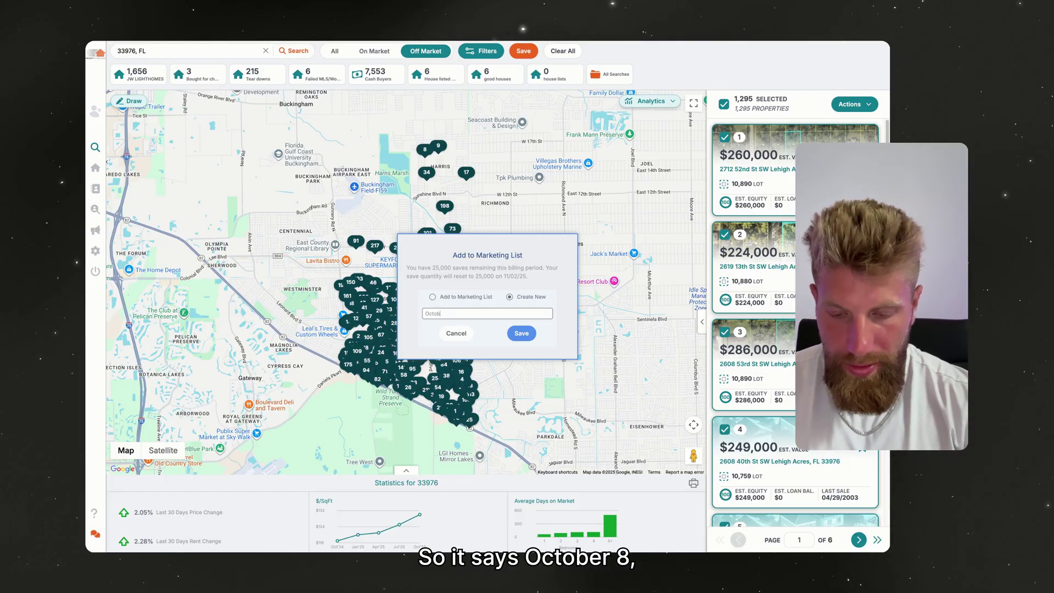
{"action": "type", "text": "er8202"}
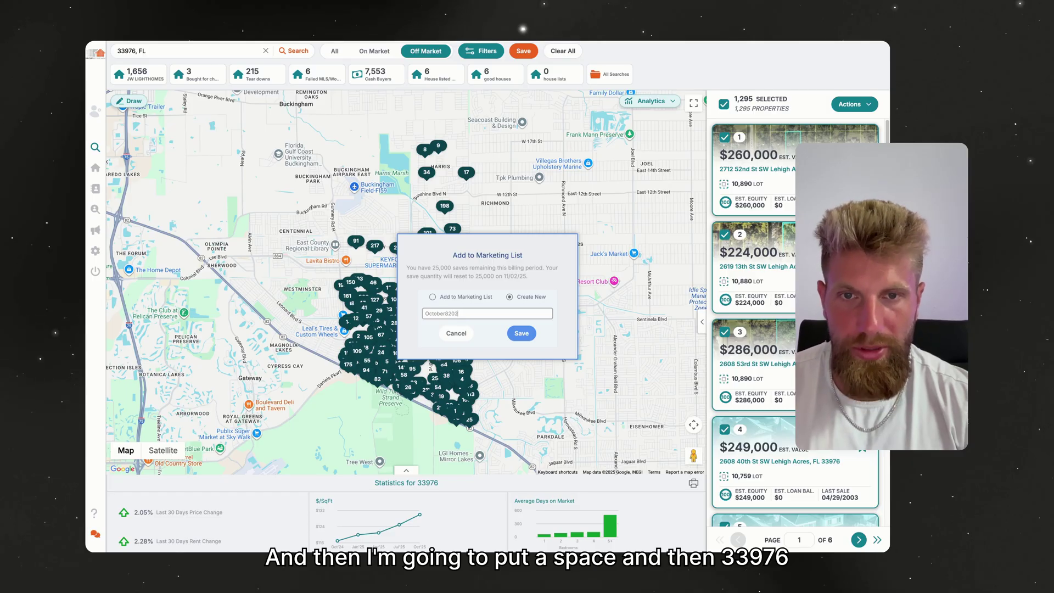
{"action": "type", "text": "5 - 339"}
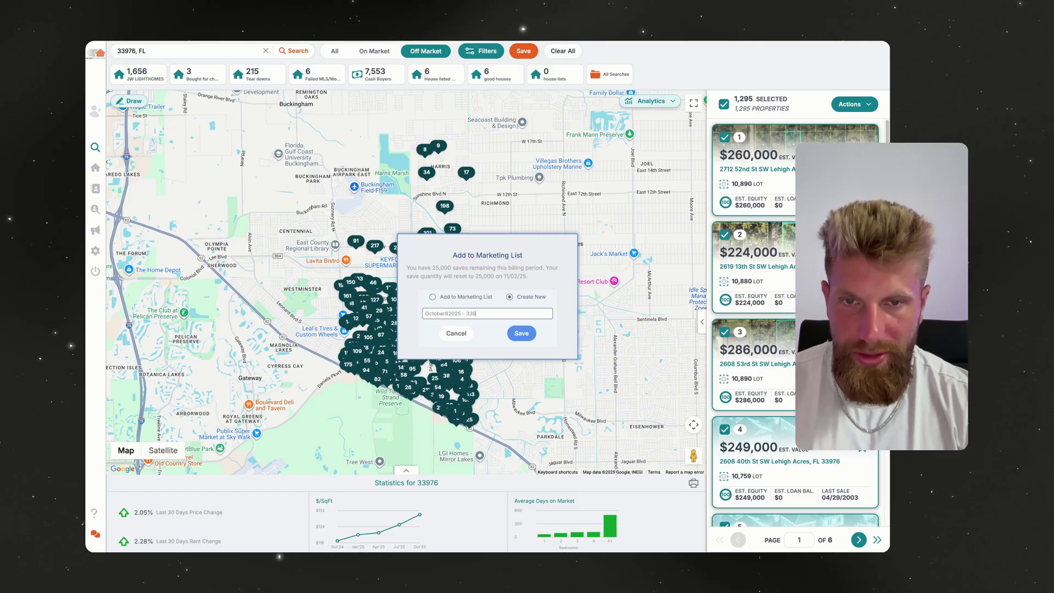
{"action": "type", "text": "76 15k offers"}
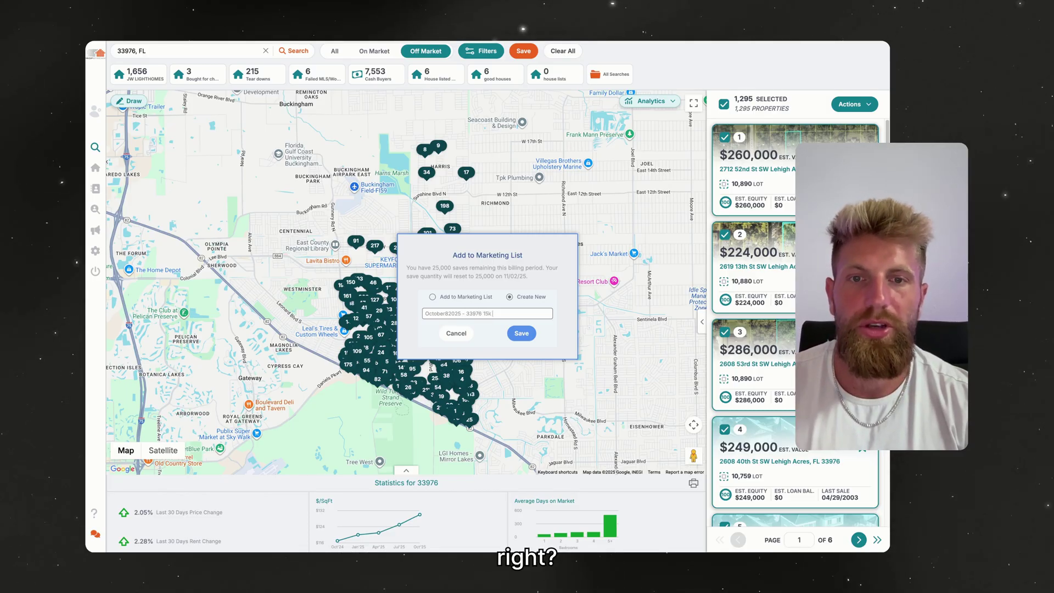
{"action": "left_click", "coordinate": [522, 333]}
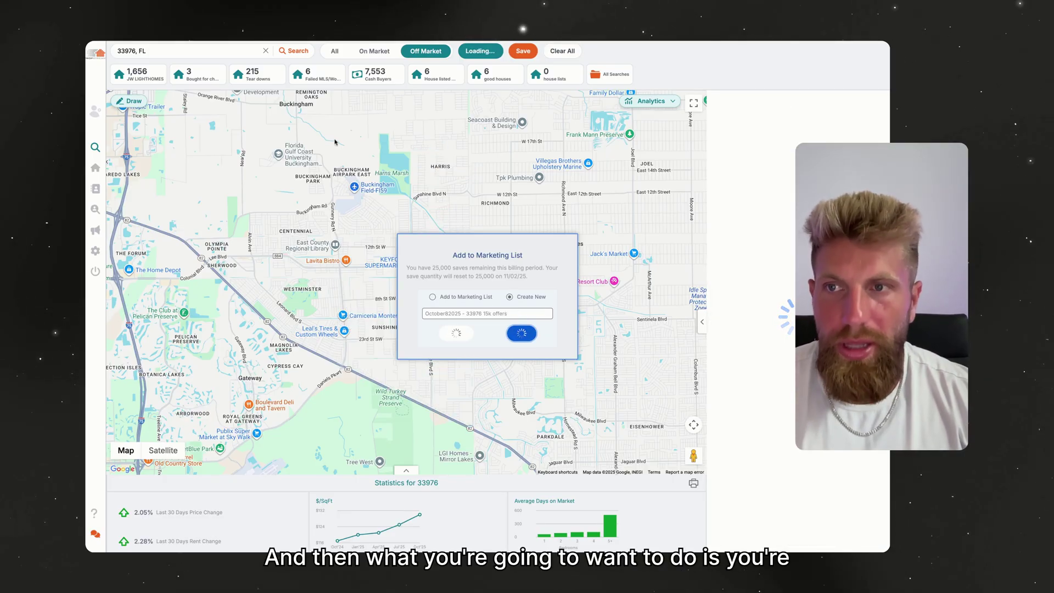
- Load the saved search JM LIGHTHOMES and view the form for saving a search, leaving it without saving
{"action": "mouse_move", "coordinate": [97, 157]}
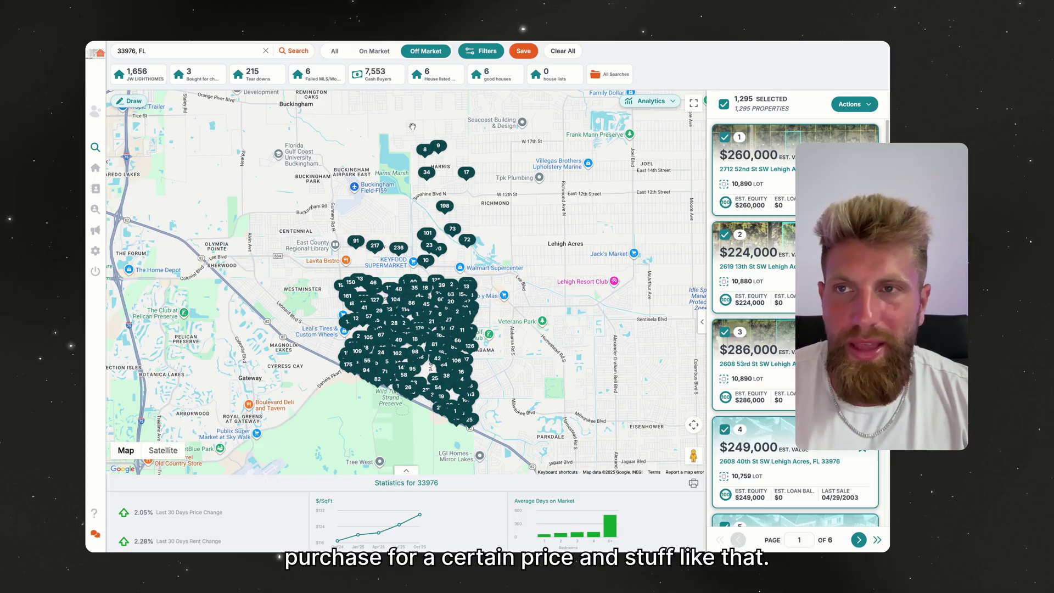
{"action": "left_click", "coordinate": [162, 74]}
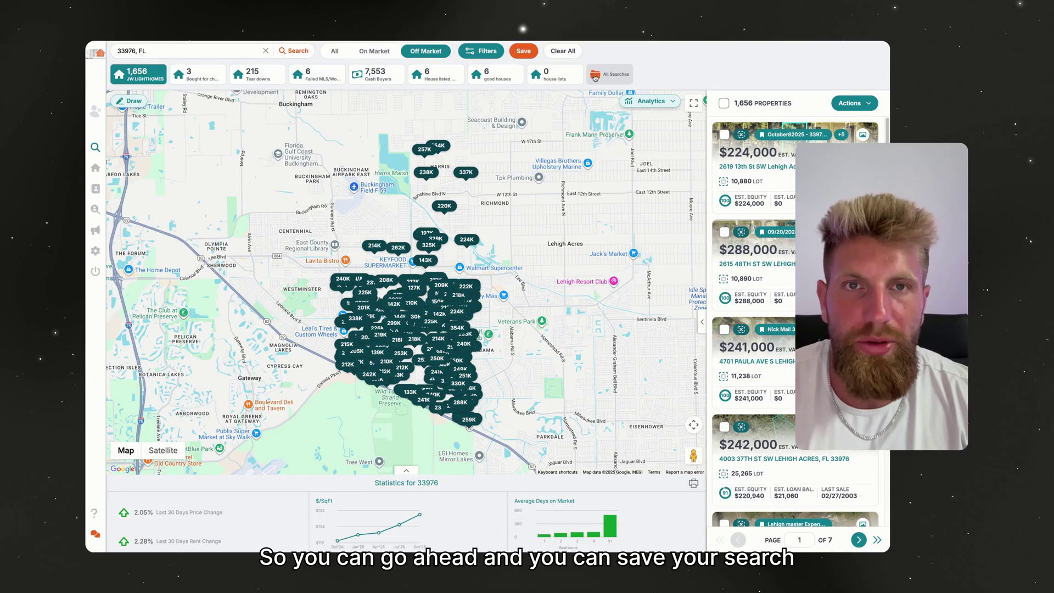
{"action": "left_click", "coordinate": [525, 52]}
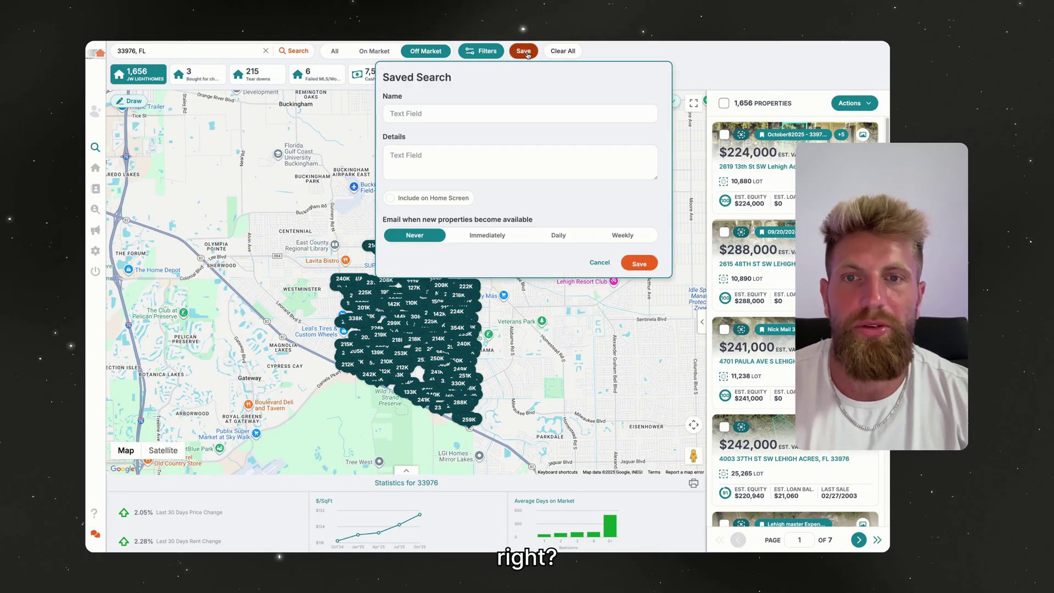
{"action": "left_click", "coordinate": [590, 267]}
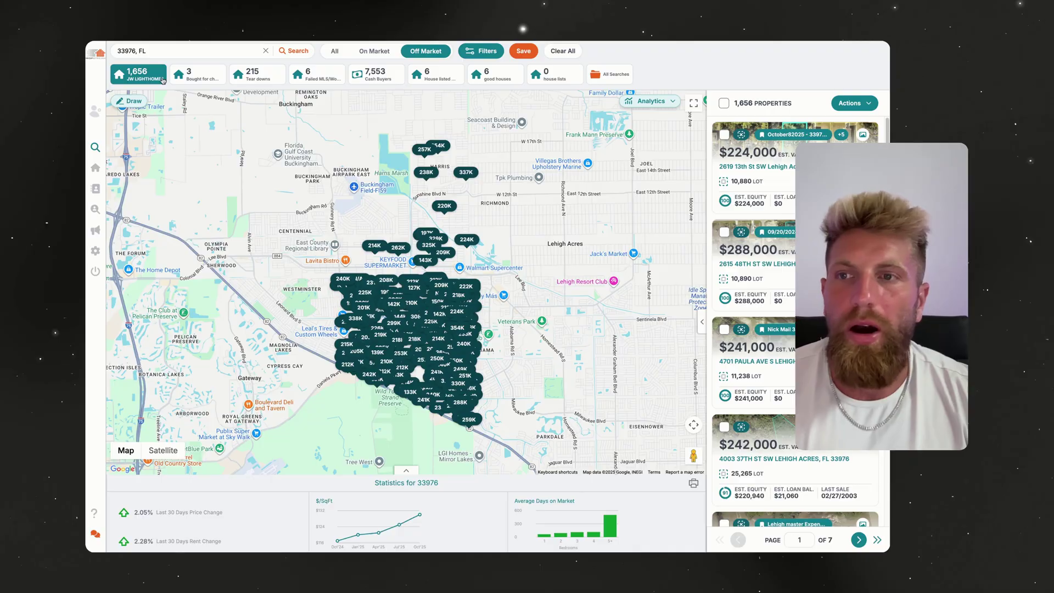
{"action": "mouse_move", "coordinate": [96, 189]}
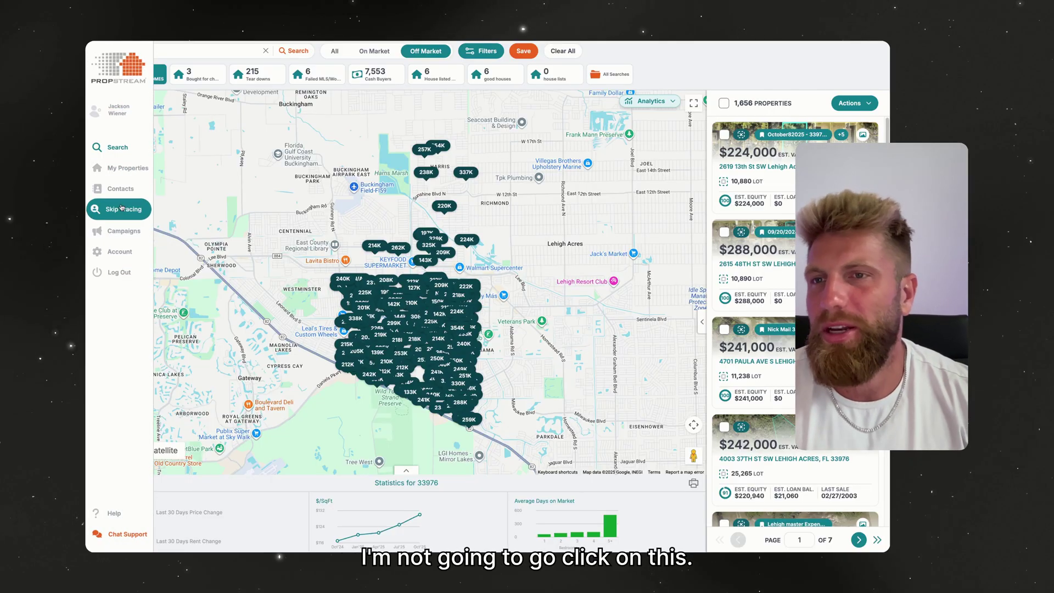
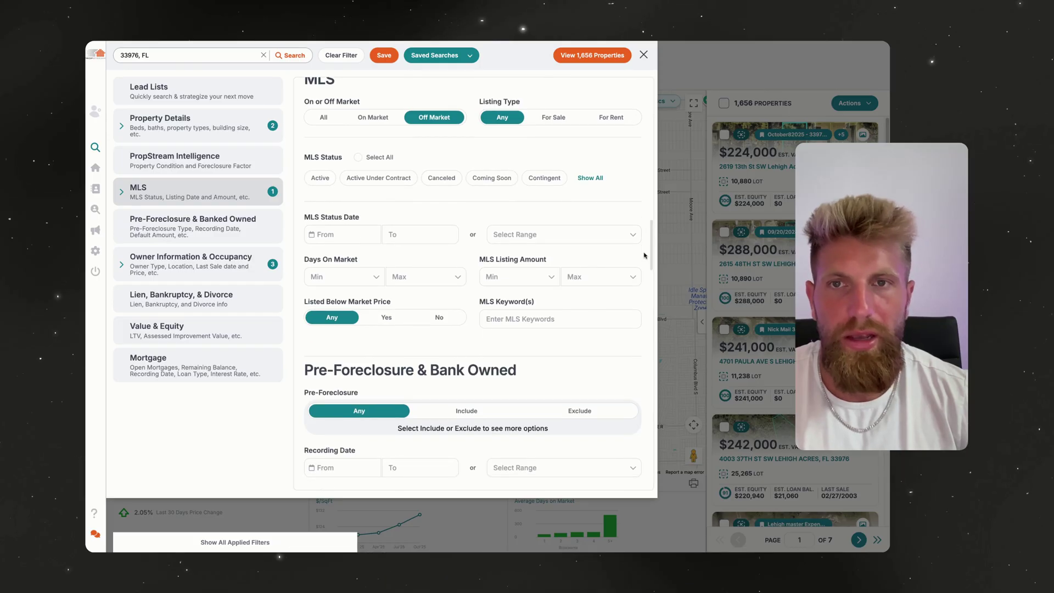
- Widen the on or off market filter to All and set the years of ownership to a maximum of 3 with no minimum
{"action": "scroll", "coordinate": [646, 254], "scroll_direction": "up", "scroll_amount": 3}
{"action": "left_click", "coordinate": [330, 173]}
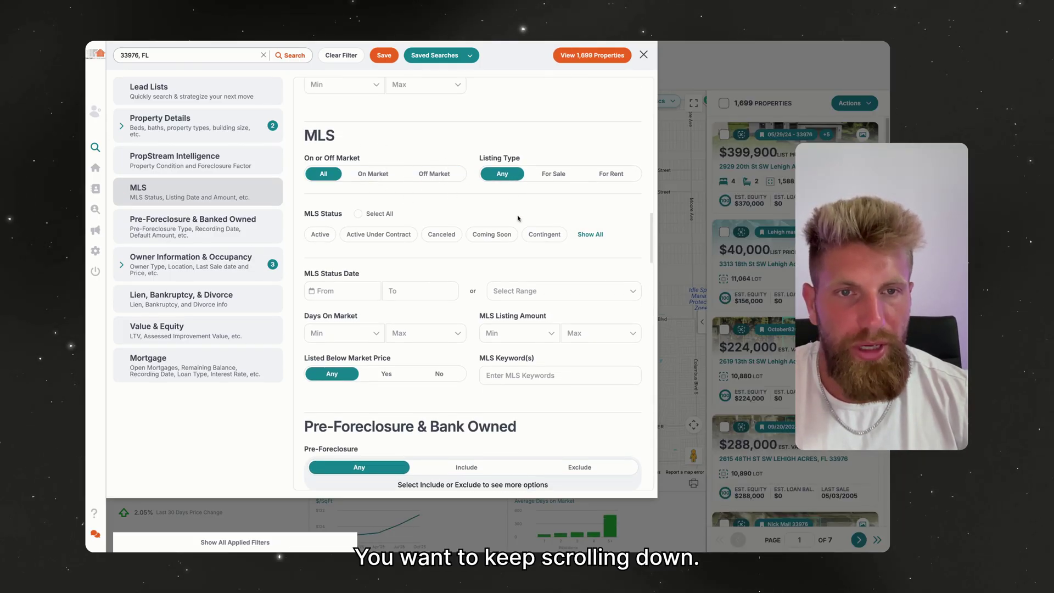
{"action": "scroll", "coordinate": [645, 280], "scroll_direction": "down", "scroll_amount": 15}
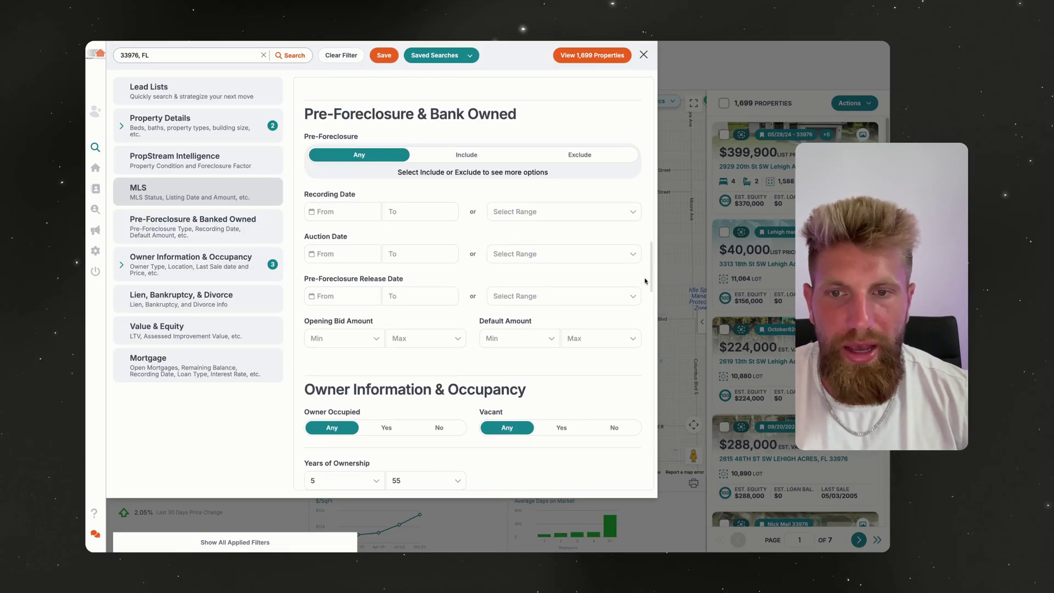
{"action": "scroll", "coordinate": [645, 283], "scroll_direction": "down", "scroll_amount": 4}
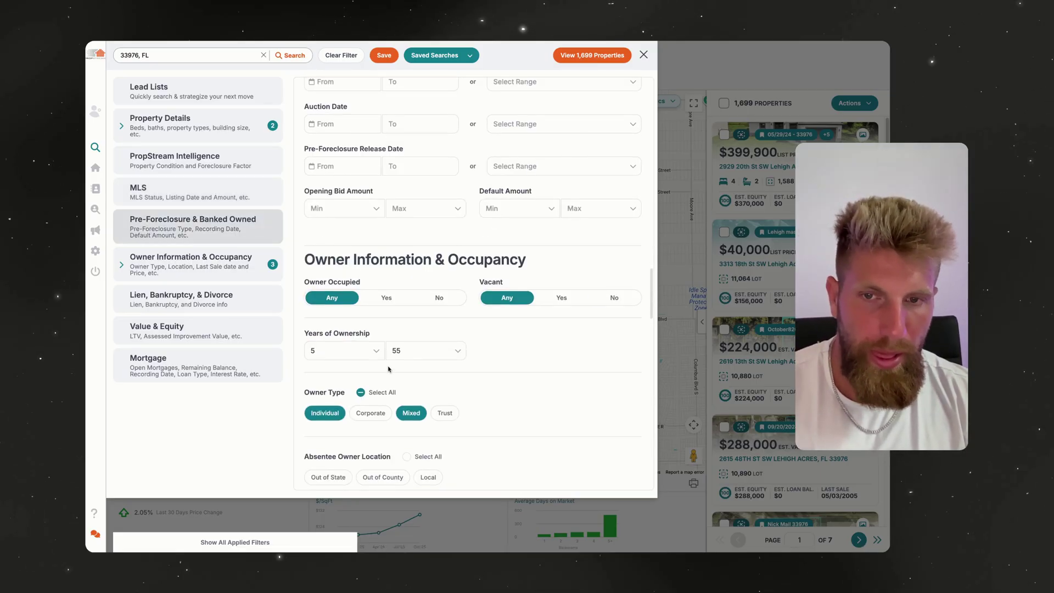
{"action": "left_click", "coordinate": [413, 351]}
{"action": "key", "text": "BackSpace"}
{"action": "left_click", "coordinate": [341, 350]}
{"action": "key", "text": "BackSpace"}
{"action": "left_click", "coordinate": [415, 349]}
{"action": "type", "text": "3"}
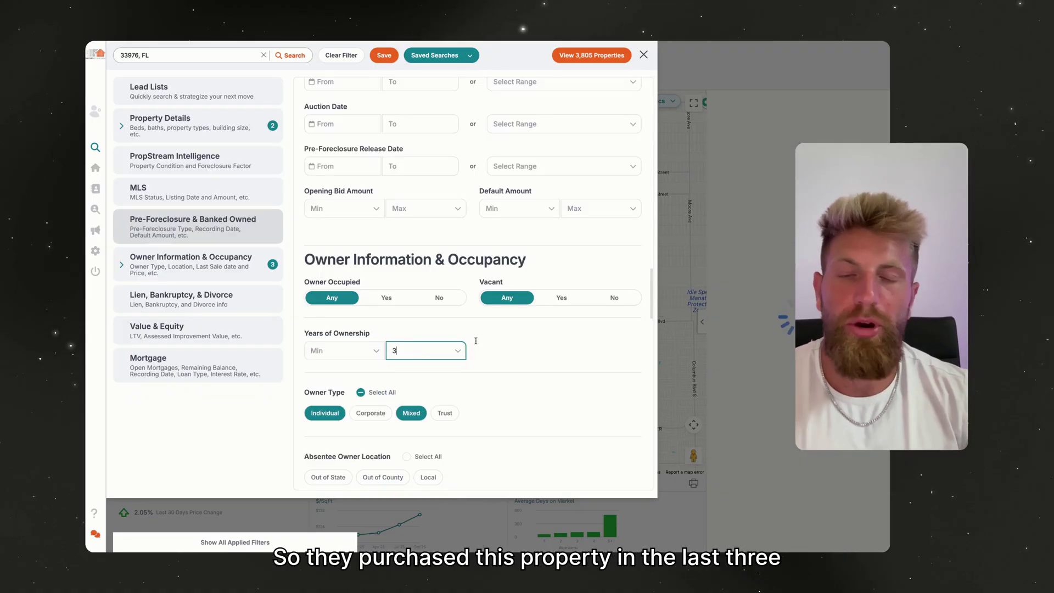
{"action": "left_click", "coordinate": [507, 343]}
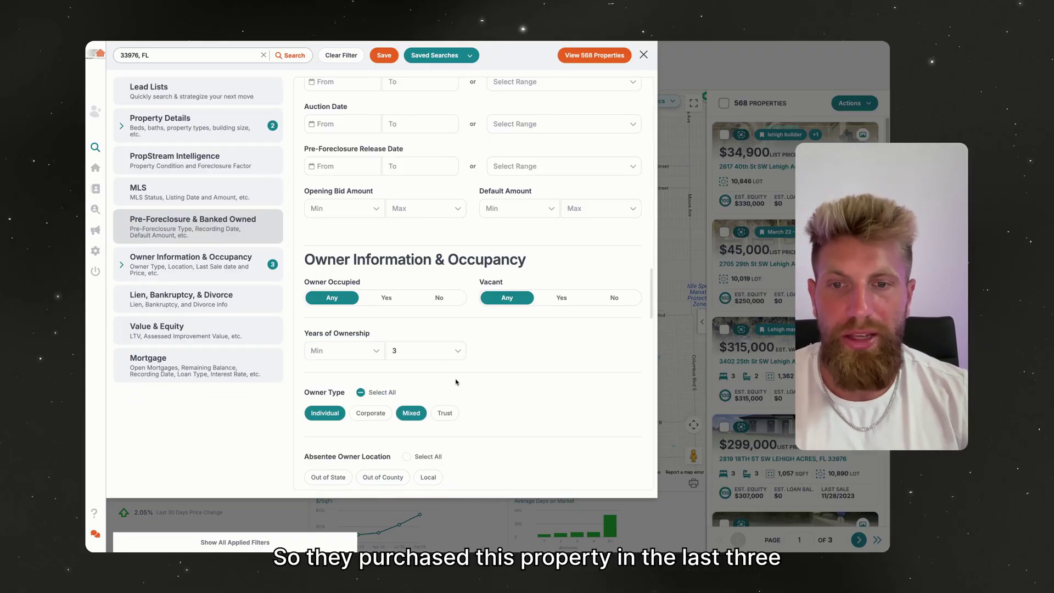
- Add Corporate to the owner types and clear the maximum number of properties owned
{"action": "left_click", "coordinate": [363, 411]}
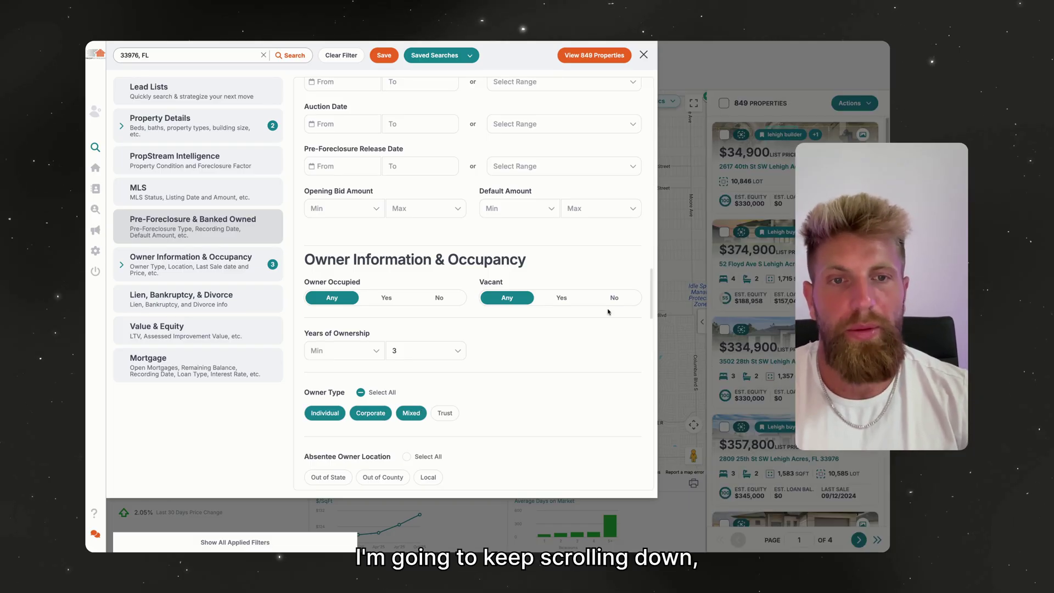
{"action": "scroll", "coordinate": [645, 302], "scroll_direction": "down", "scroll_amount": 5}
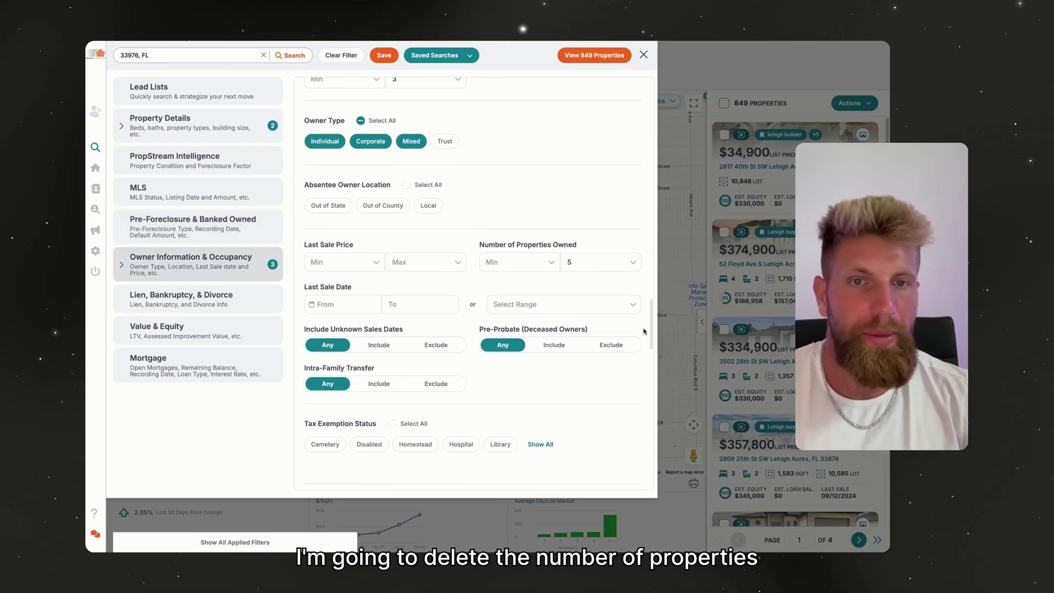
{"action": "left_click", "coordinate": [601, 238]}
{"action": "key", "text": "BackSpace"}
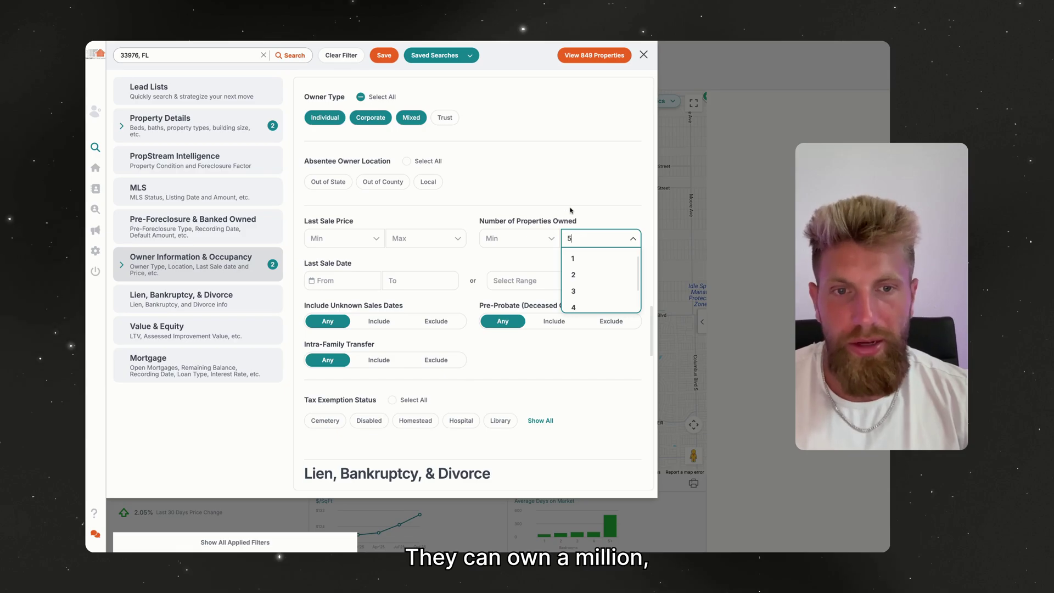
{"action": "left_click", "coordinate": [570, 210]}
- Set the minimum last sale price to 20000 in the owner information filters and display the matching properties
{"action": "scroll", "coordinate": [650, 329], "scroll_direction": "down", "scroll_amount": 10}
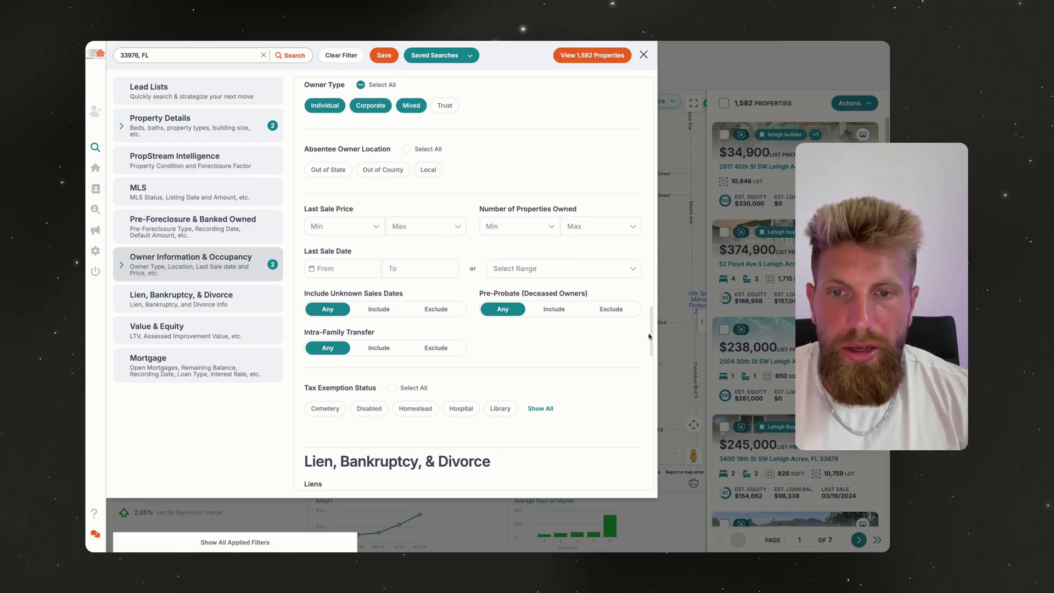
{"action": "scroll", "coordinate": [637, 441], "scroll_direction": "down", "scroll_amount": 10}
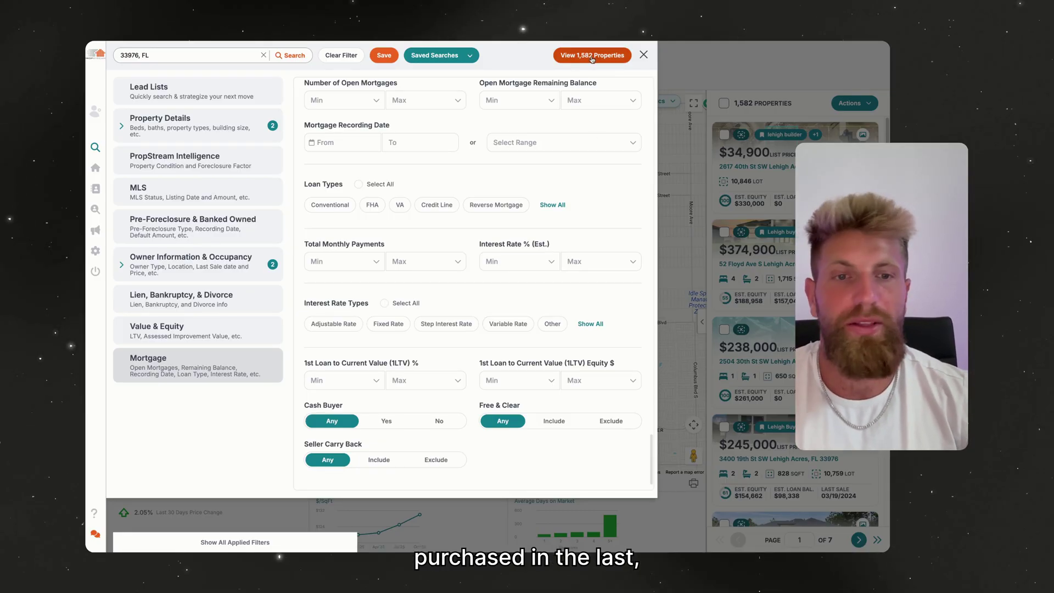
{"action": "left_click_drag", "start_coordinate": [653, 450], "coordinate": [648, 336]}
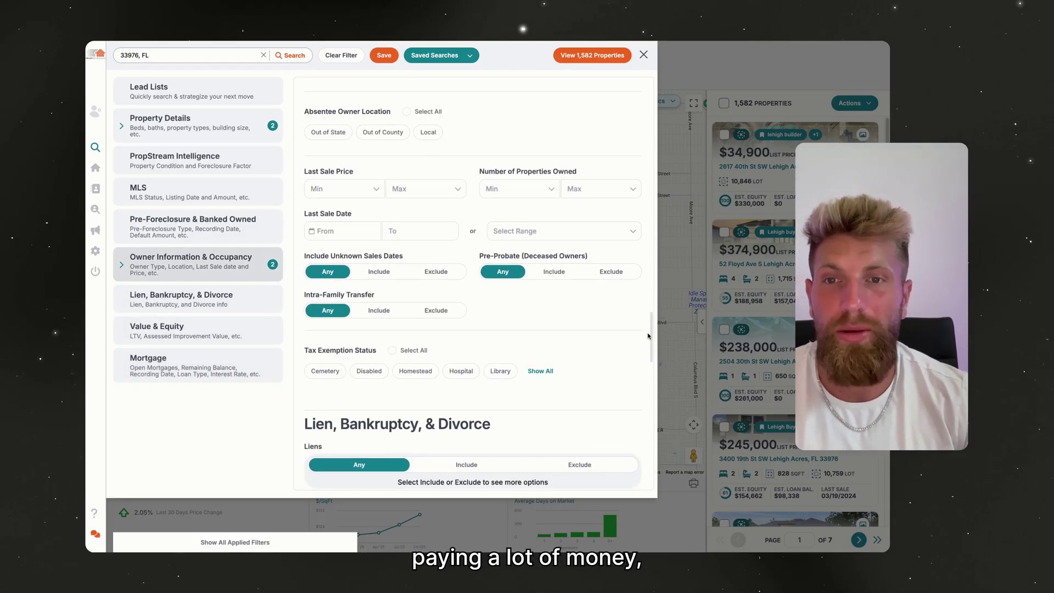
{"action": "left_click", "coordinate": [351, 192]}
{"action": "type", "text": "20000"}
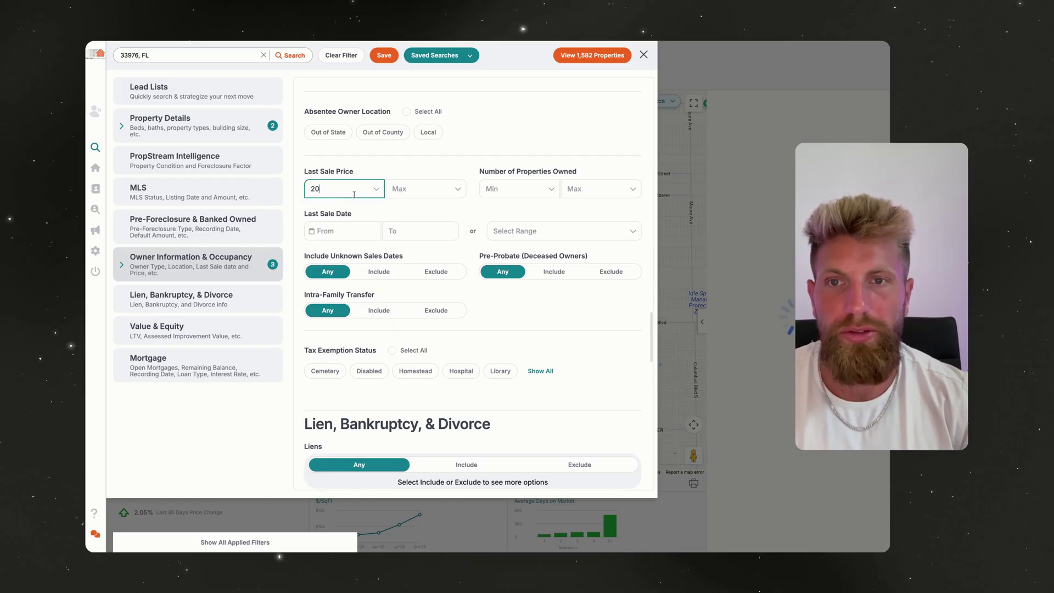
{"action": "left_click", "coordinate": [428, 166]}
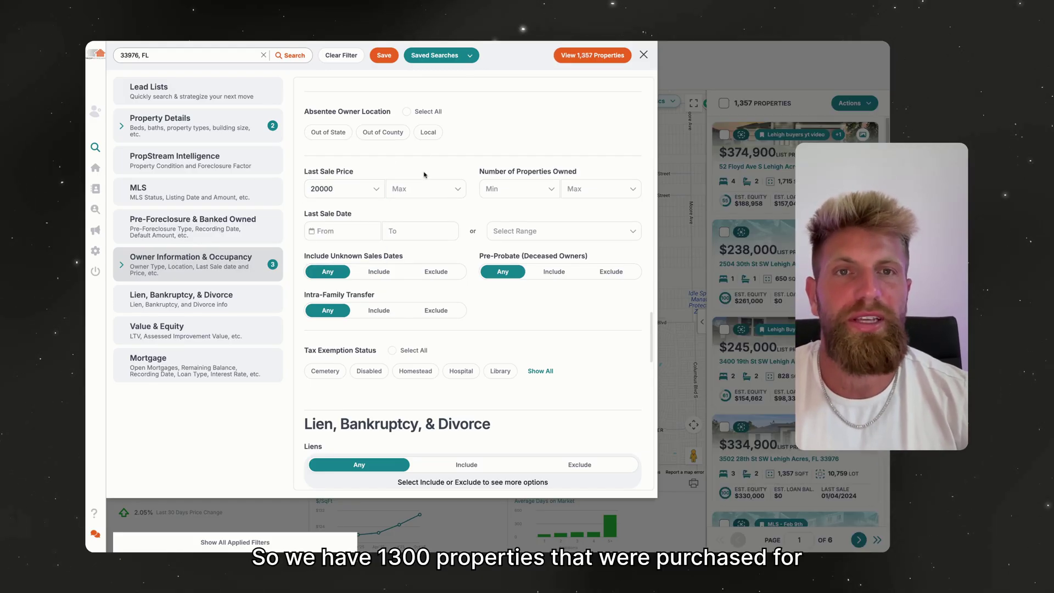
{"action": "left_click", "coordinate": [583, 55]}
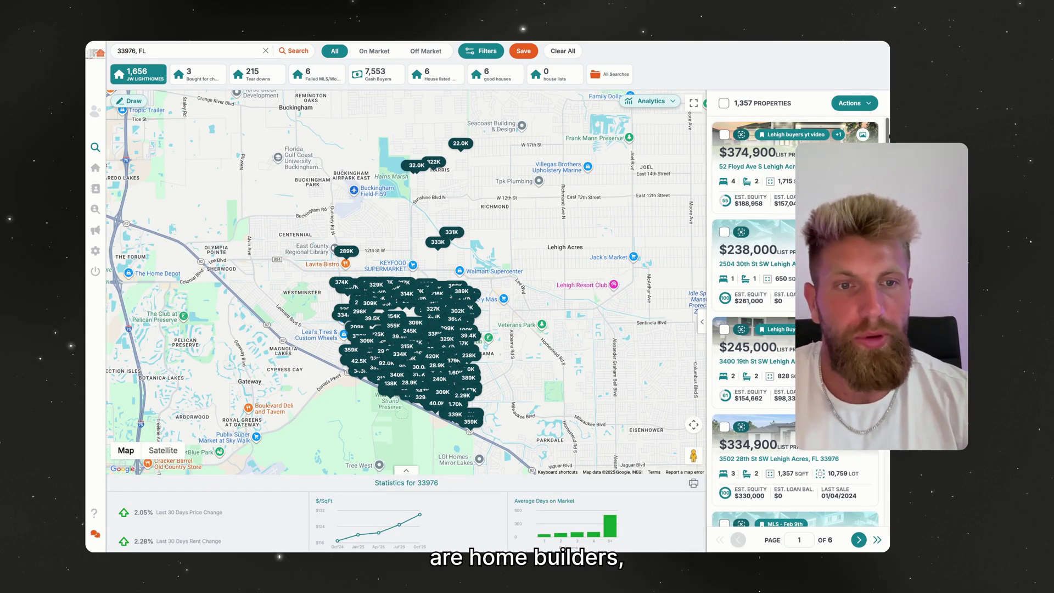
- Open the details of the $315,000 property in the results, examine its ownership information and close them
{"action": "scroll", "coordinate": [765, 302], "scroll_direction": "down", "scroll_amount": 5}
{"action": "scroll", "coordinate": [784, 277], "scroll_direction": "up", "scroll_amount": 1}
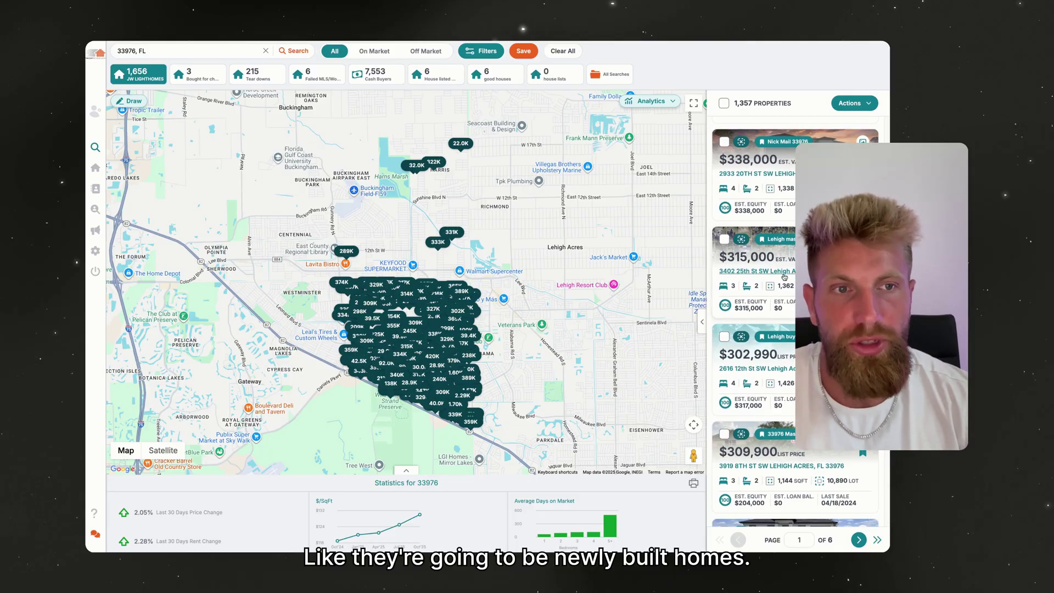
{"action": "left_click", "coordinate": [784, 277]}
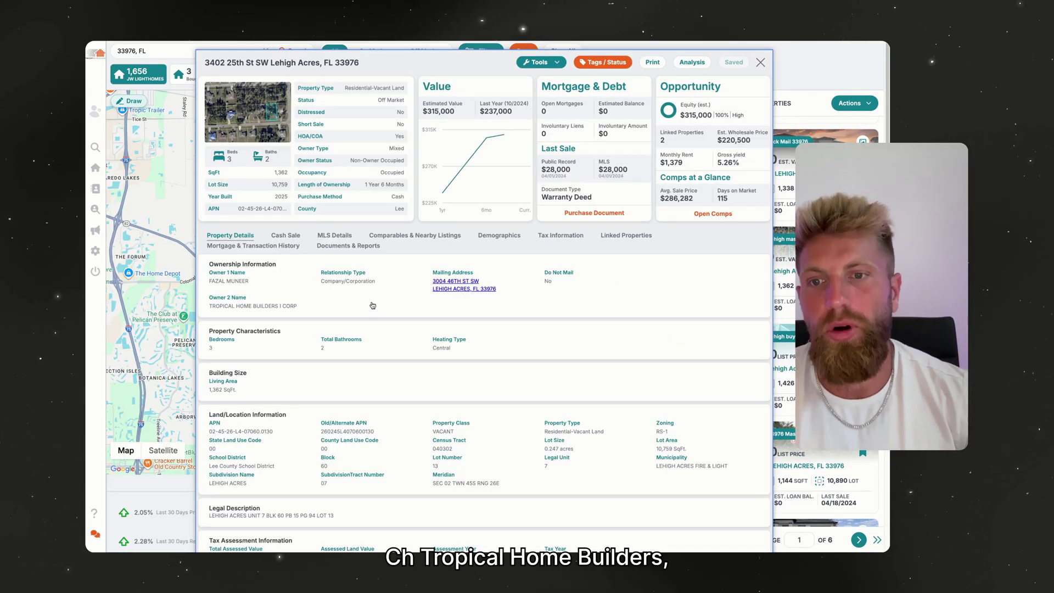
{"action": "left_click_drag", "start_coordinate": [305, 355], "coordinate": [198, 359]}
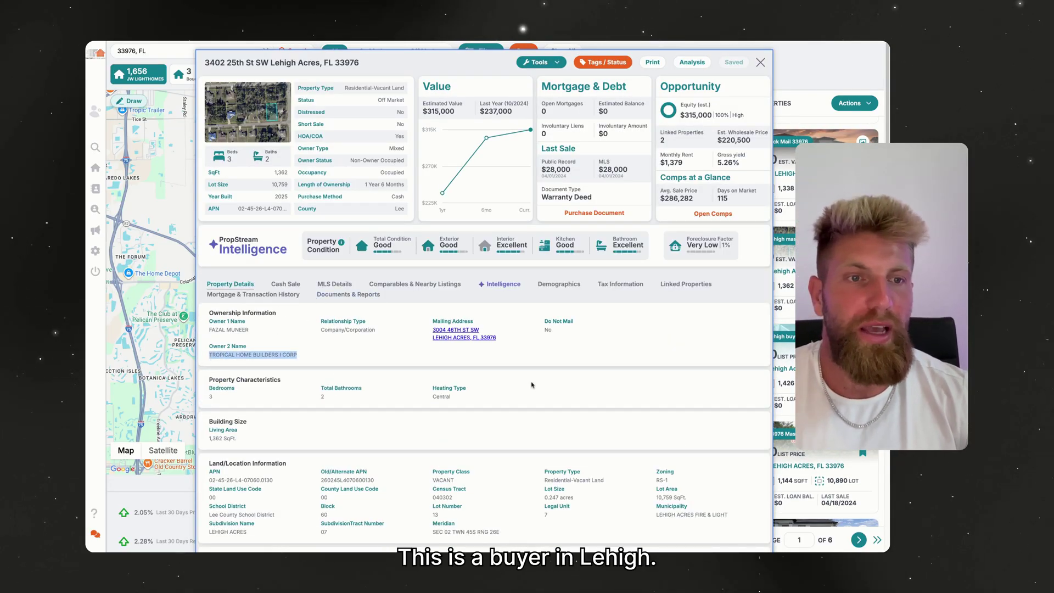
{"action": "key", "text": "Escape"}
- Browse further down the results and open the details of the $39,500 lot to check its owner
{"action": "scroll", "coordinate": [795, 324], "scroll_direction": "down", "scroll_amount": 10}
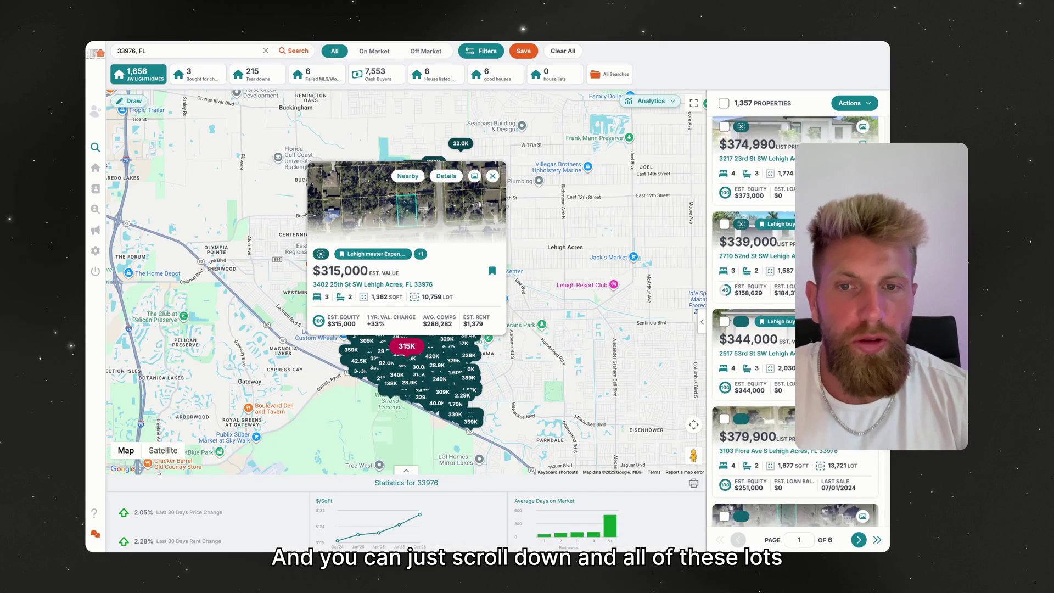
{"action": "scroll", "coordinate": [795, 324], "scroll_direction": "down", "scroll_amount": 10}
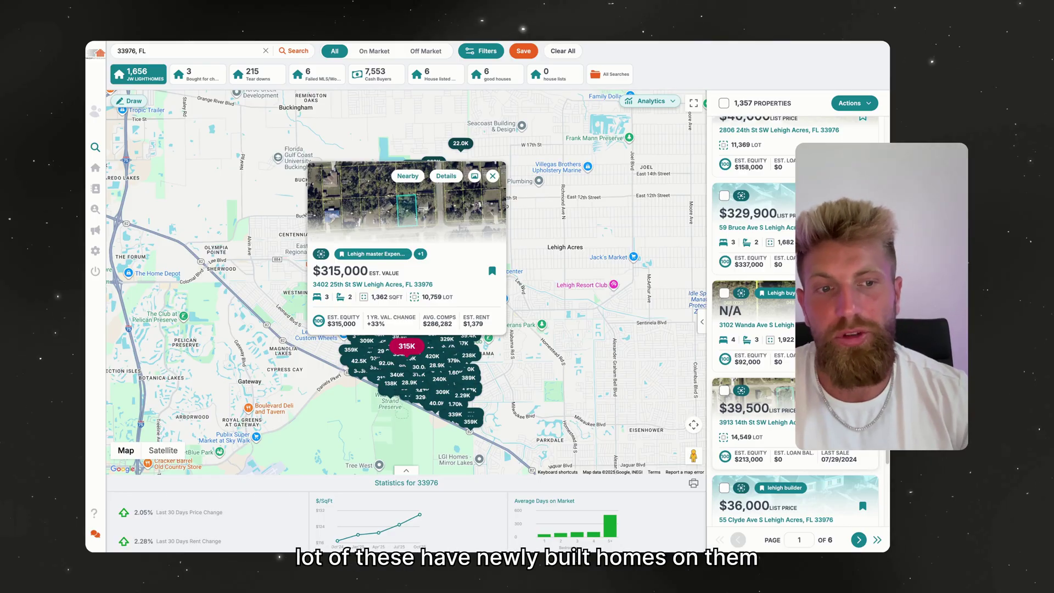
{"action": "scroll", "coordinate": [795, 323], "scroll_direction": "down", "scroll_amount": 2}
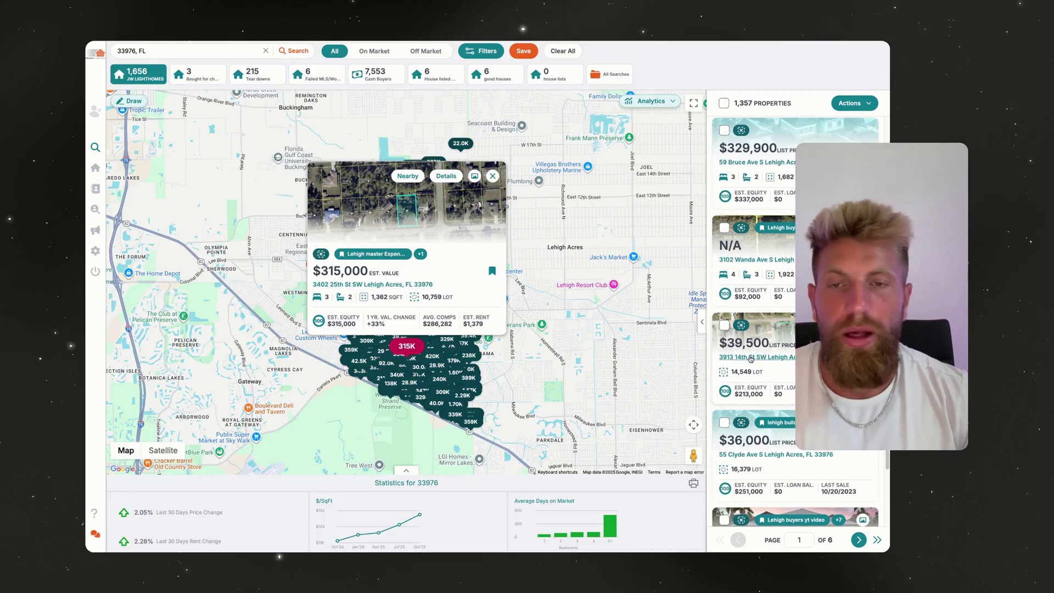
{"action": "left_click", "coordinate": [739, 396]}
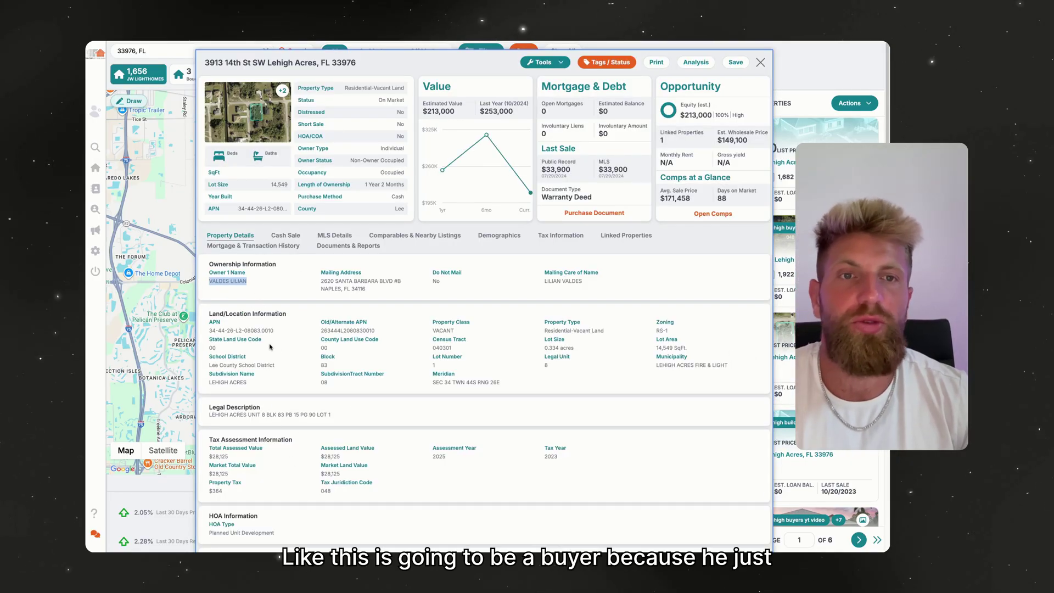
- Close the $39,500 lot's details, select all matching properties in the results and clear that selection
{"action": "left_click", "coordinate": [788, 329]}
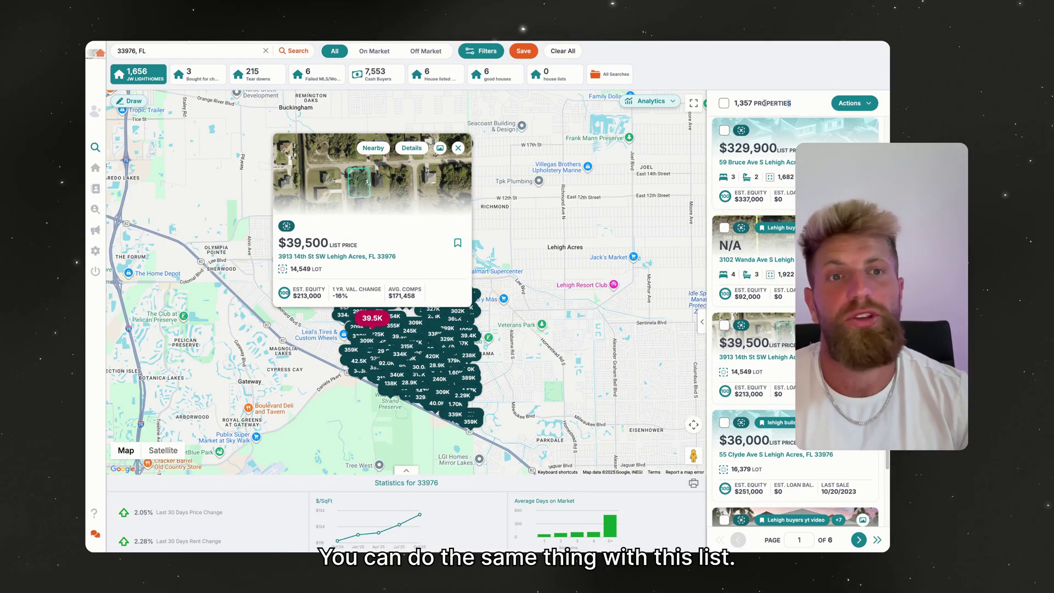
{"action": "left_click", "coordinate": [724, 103]}
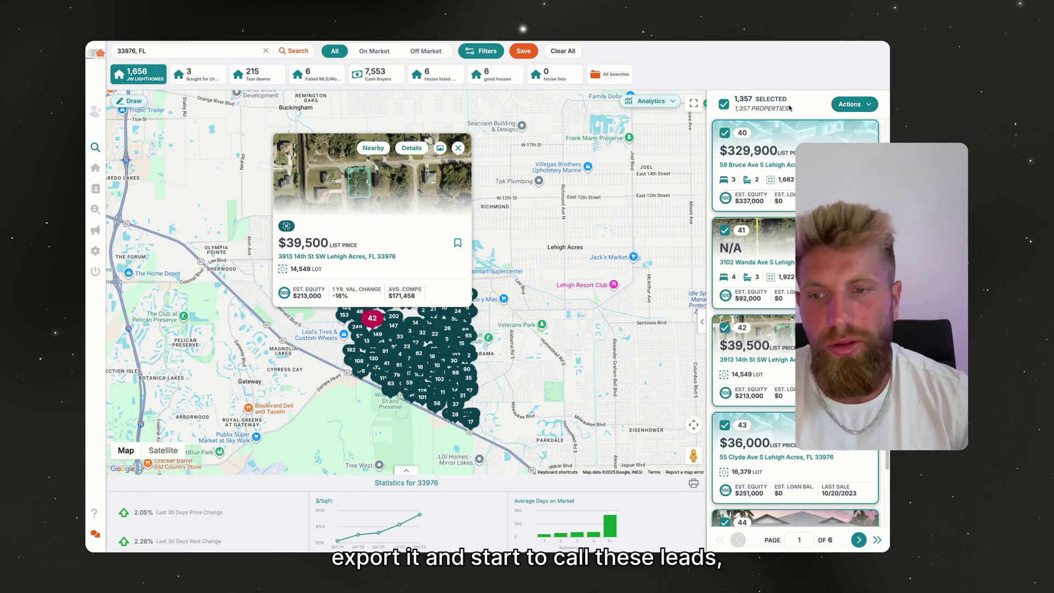
{"action": "left_click", "coordinate": [724, 103]}
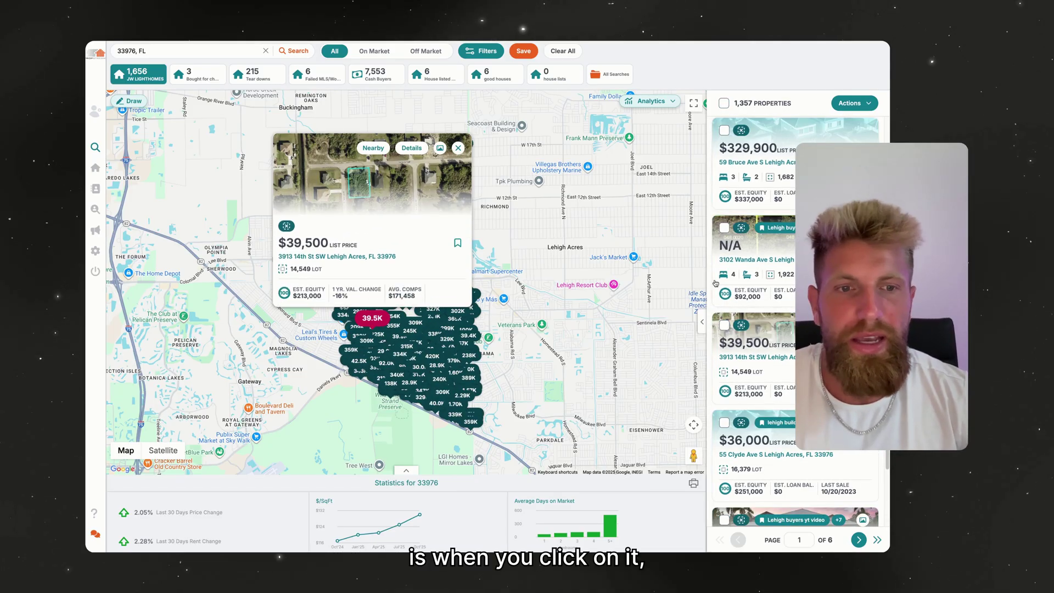
- Open the details of the 1,922 sq ft property without a list price, examine its owner's linked properties and close them
{"action": "left_click", "coordinate": [752, 260]}
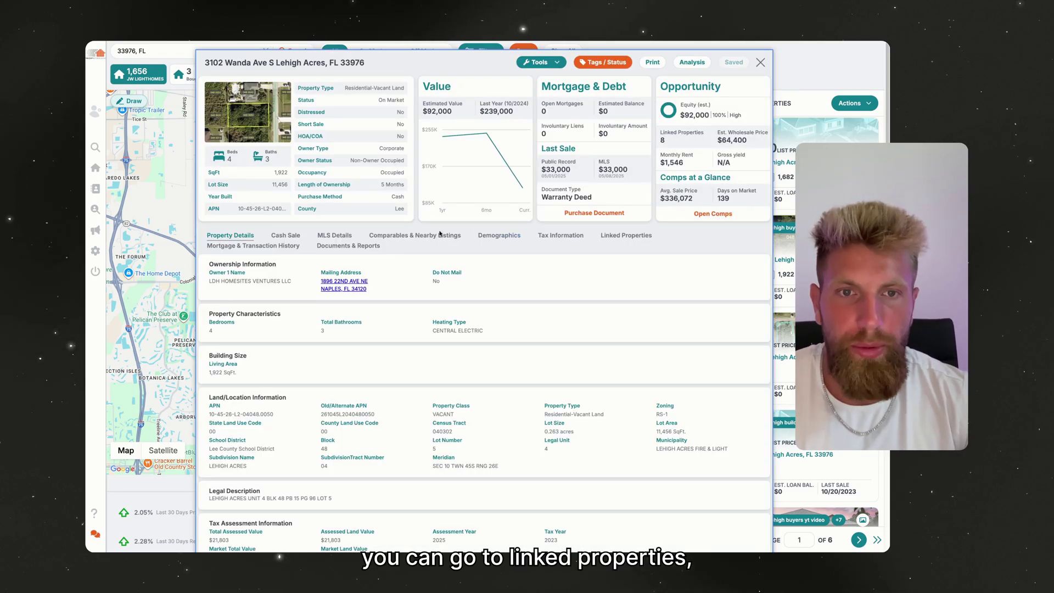
{"action": "left_click", "coordinate": [685, 283]}
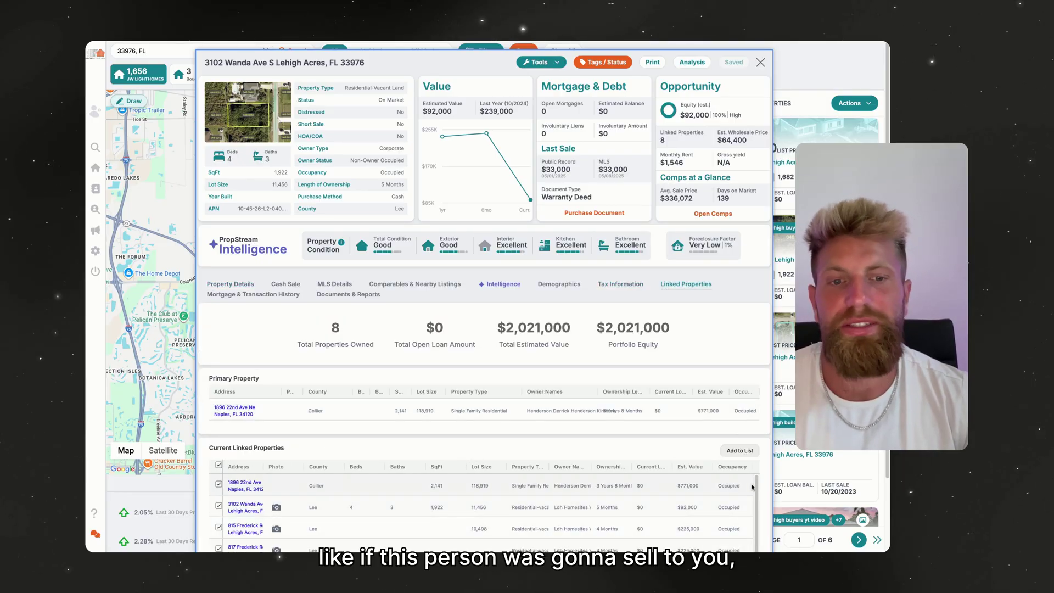
{"action": "scroll", "coordinate": [721, 488], "scroll_direction": "down", "scroll_amount": 2}
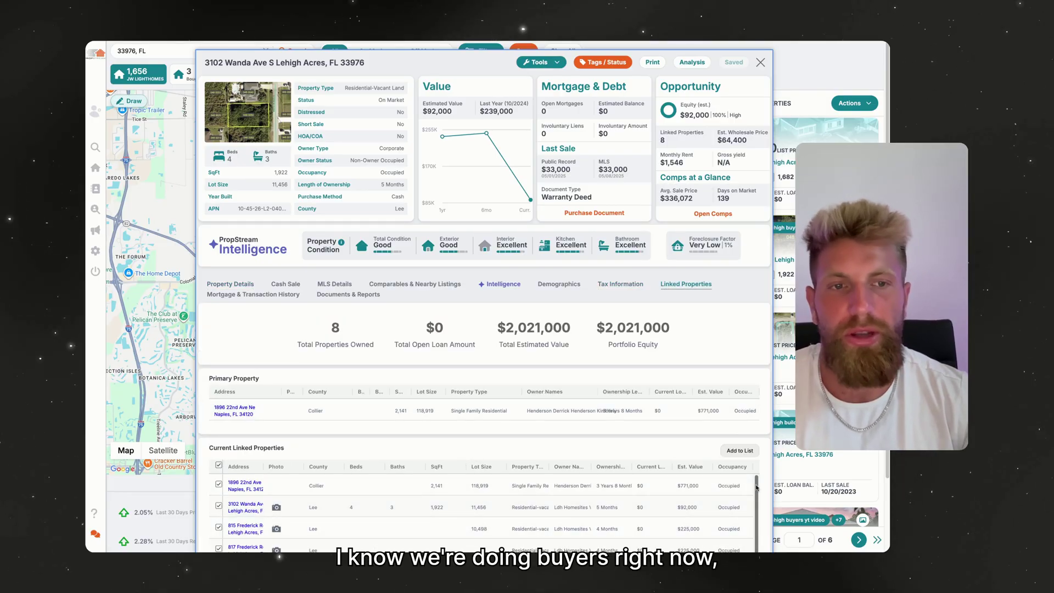
{"action": "left_click", "coordinate": [679, 388]}
{"action": "scroll", "coordinate": [753, 490], "scroll_direction": "up", "scroll_amount": 2}
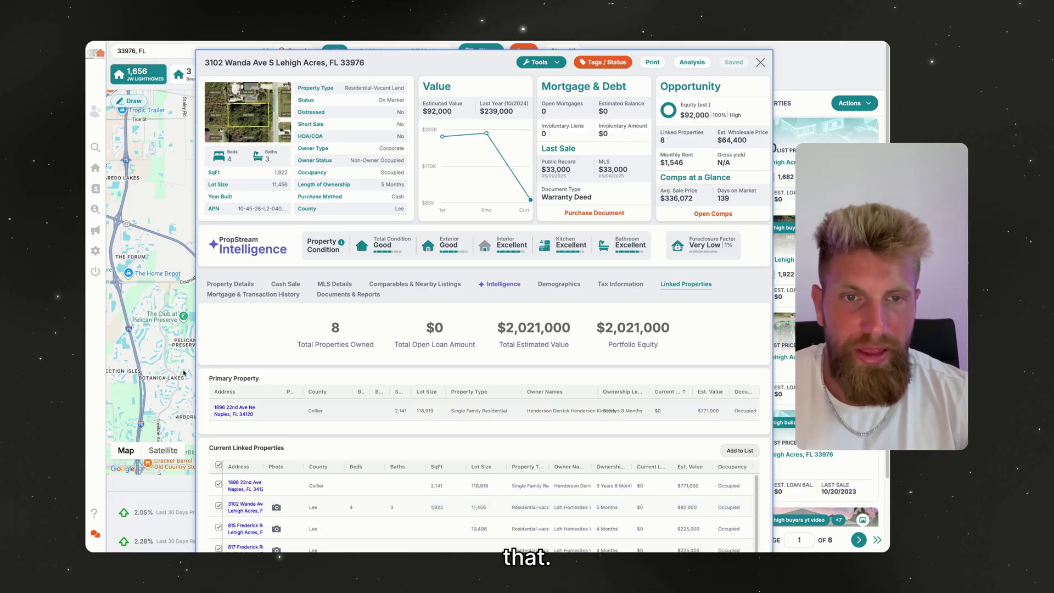
{"action": "key", "text": "Escape"}
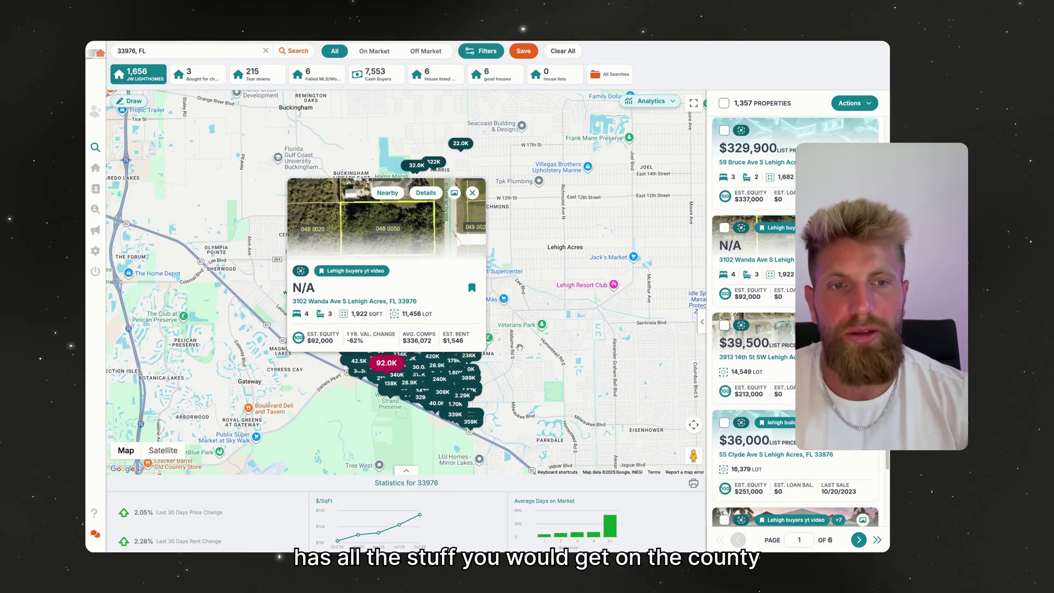
- Reopen the $39,500 lot's details and examine its APN, legal description, property type, zoning and lot area
{"action": "left_click", "coordinate": [423, 357]}
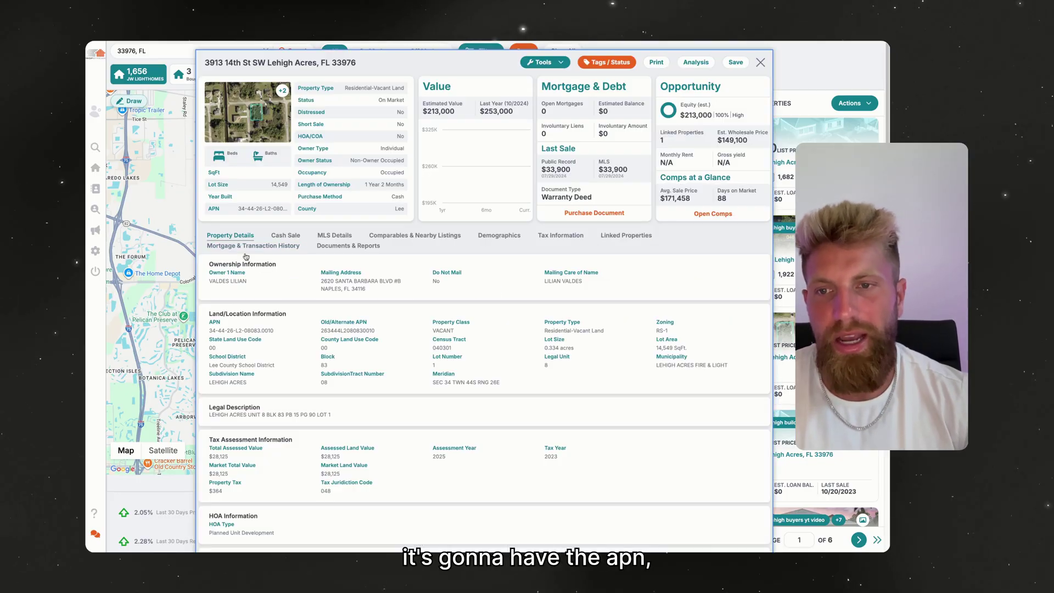
{"action": "left_click_drag", "start_coordinate": [209, 330], "coordinate": [273, 331]}
{"action": "left_click_drag", "start_coordinate": [211, 414], "coordinate": [295, 414]}
{"action": "left_click", "coordinate": [295, 413]}
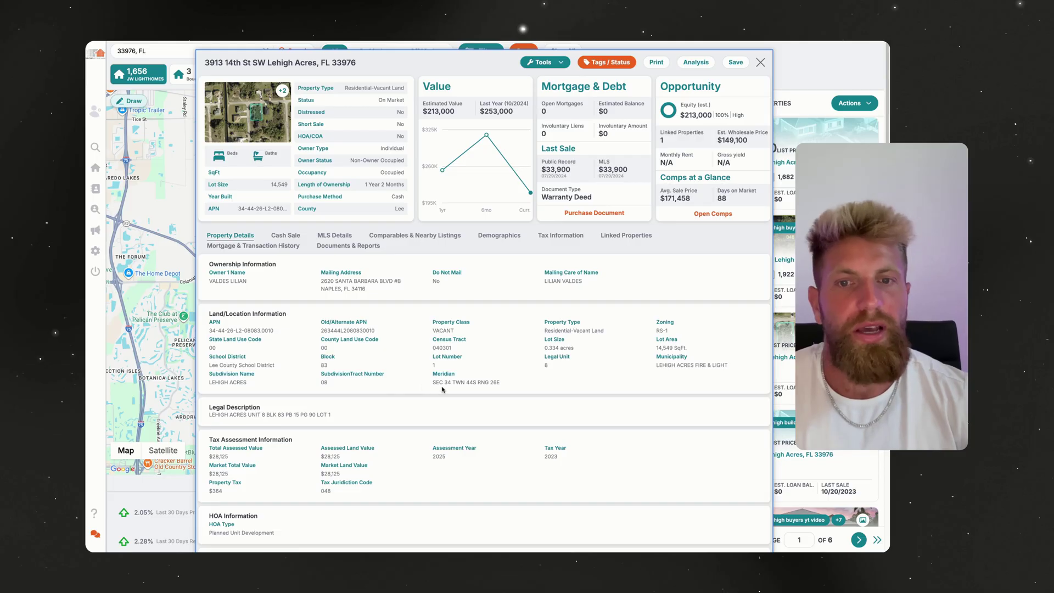
{"action": "left_click_drag", "start_coordinate": [602, 330], "coordinate": [544, 330]}
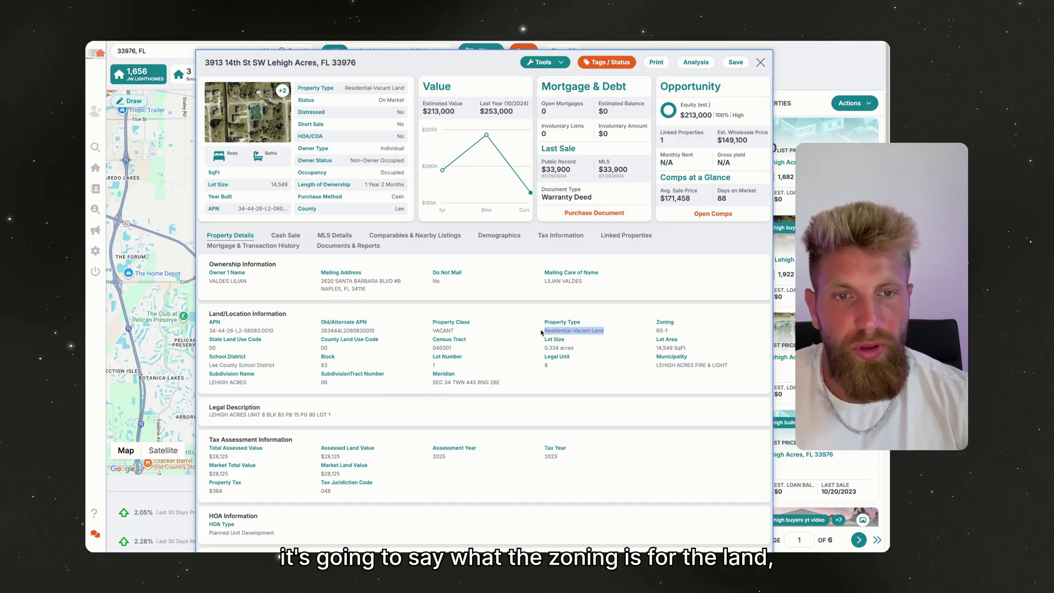
{"action": "left_click_drag", "start_coordinate": [656, 338], "coordinate": [690, 354]}
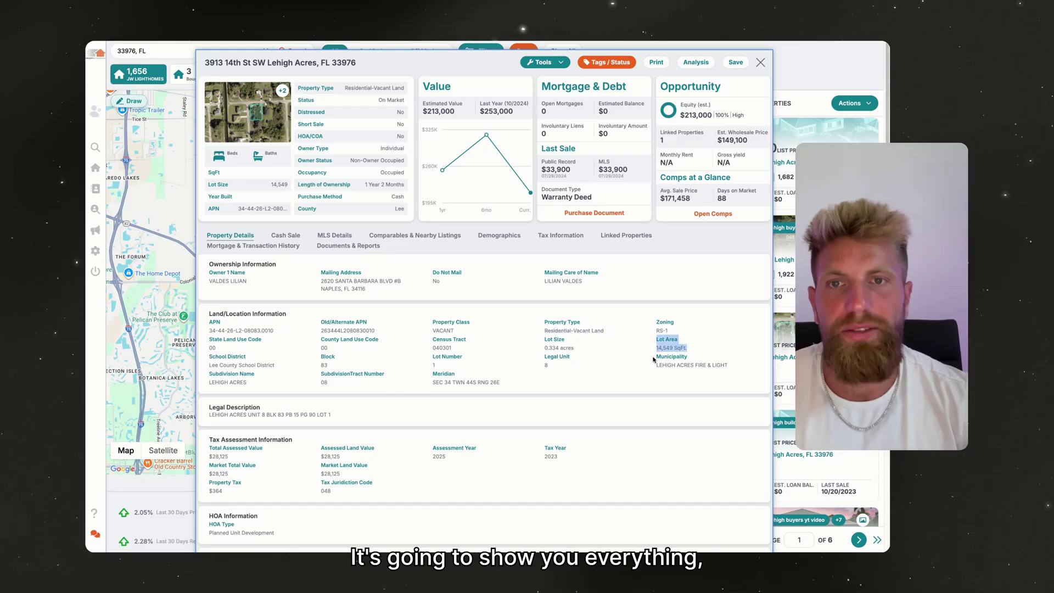
{"action": "left_click", "coordinate": [597, 375]}
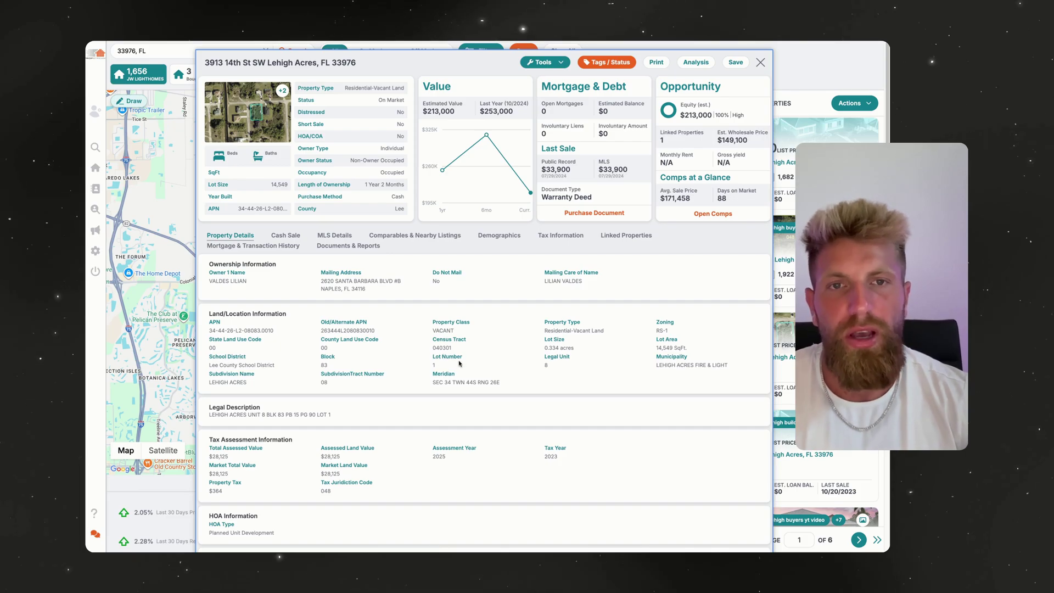
- Examine the last sale and the estimated equity in the $39,500 lot's details and close them
{"action": "left_click_drag", "start_coordinate": [556, 174], "coordinate": [582, 179]}
{"action": "left_click", "coordinate": [590, 181]}
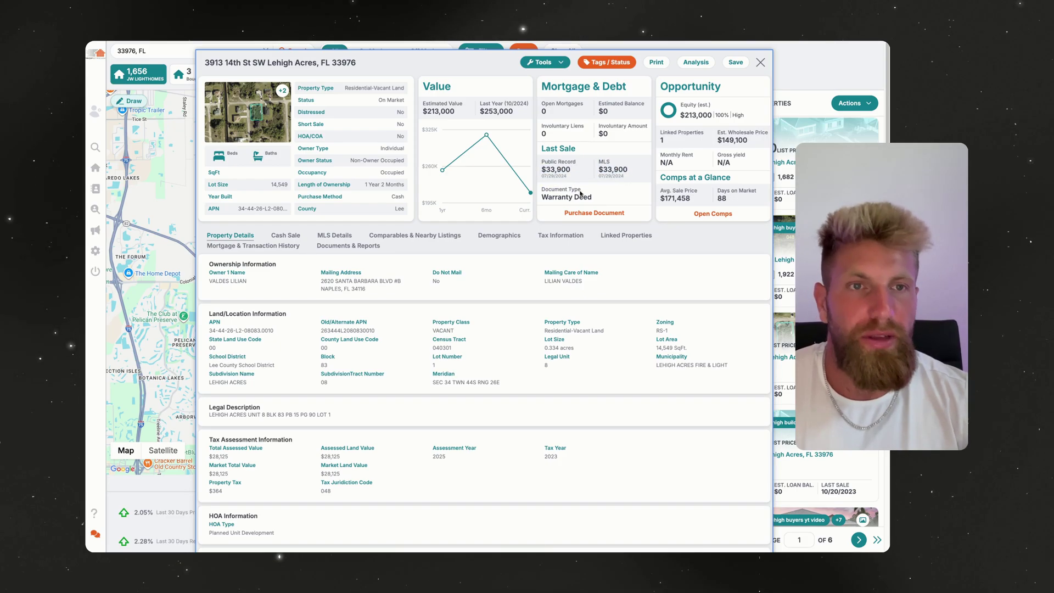
{"action": "left_click", "coordinate": [743, 144]}
{"action": "left_click_drag", "start_coordinate": [680, 115], "coordinate": [712, 115]}
{"action": "left_click", "coordinate": [640, 142]}
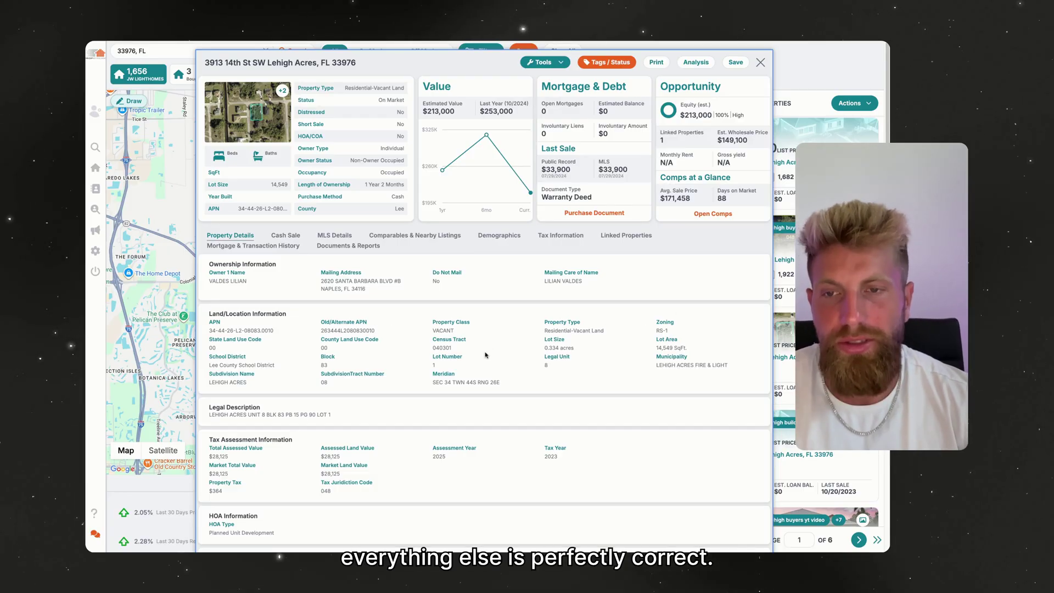
{"action": "left_click", "coordinate": [182, 333]}
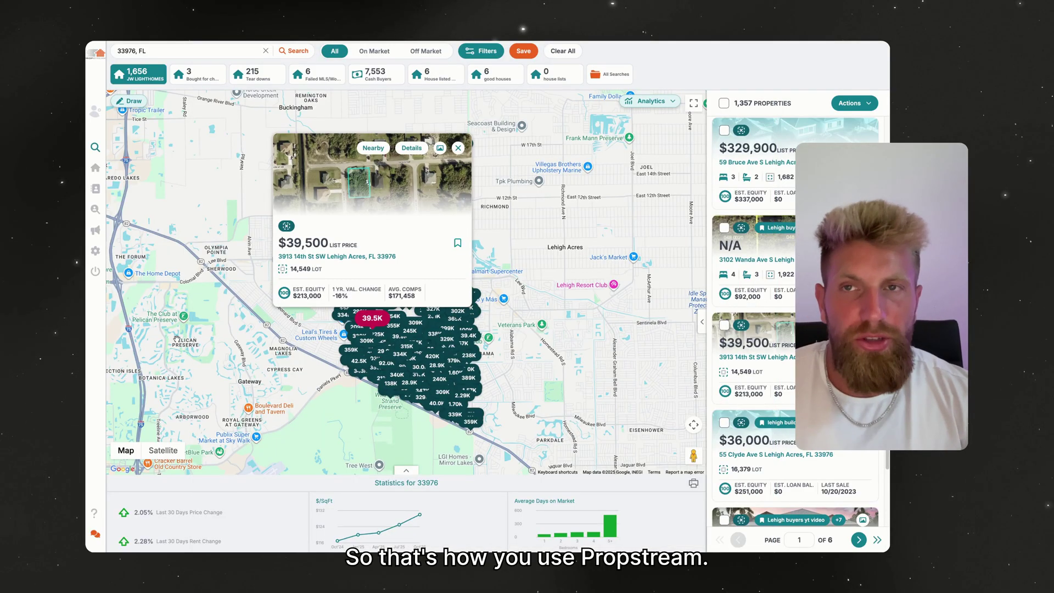